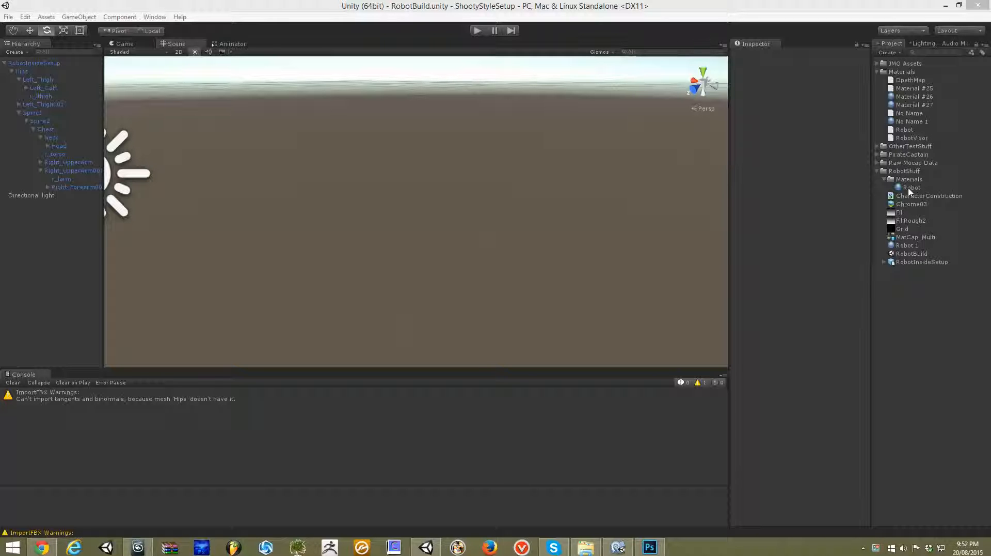
Step: Open the Robot material's properties, enlarge the scene view, collapse the RobotInsideSetup hierarchy and lower Height Offset to about 4.5
left_click(911, 188)
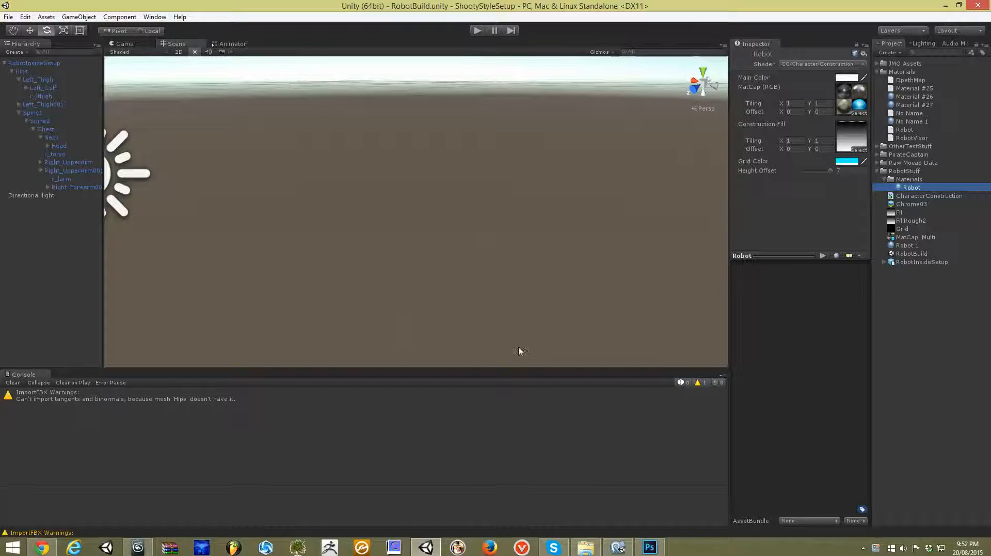
left_click_drag(517, 367, 518, 443)
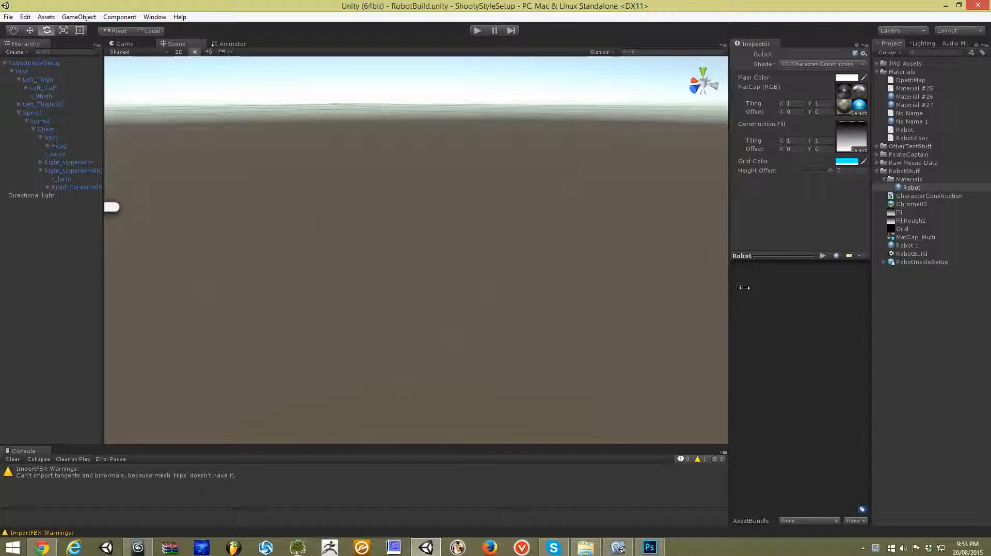
left_click(6, 62)
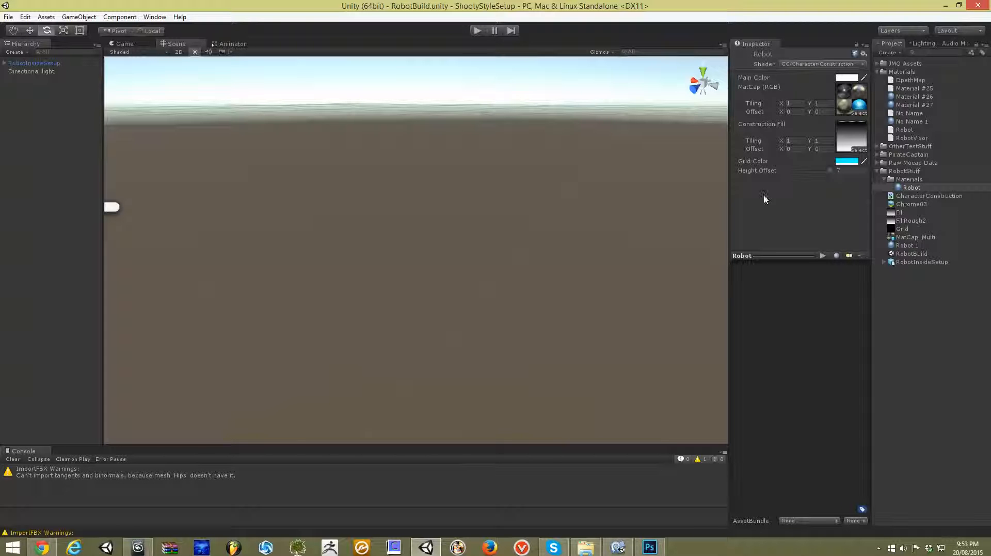
left_click(830, 172)
left_click_drag(829, 171, 807, 172)
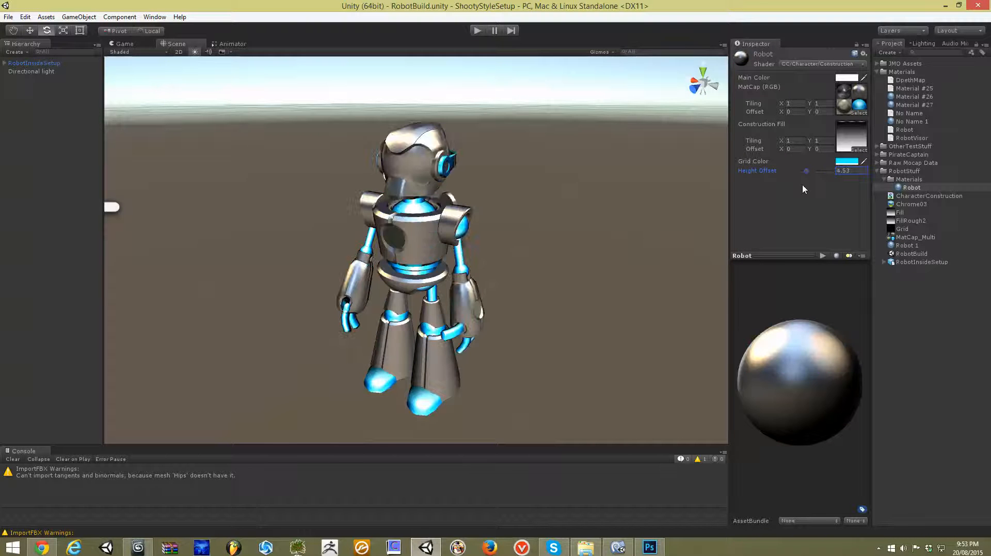
Step: Locate the texture used for Construction Fill, examine the FillRough2.psd gradient in Photoshop, and return to Unity
left_click(844, 130)
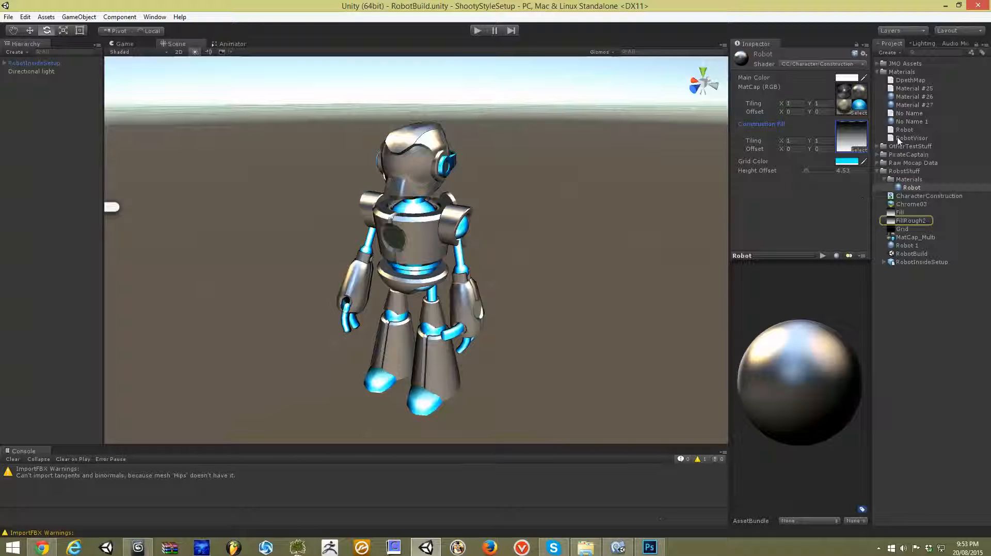
left_click(650, 546)
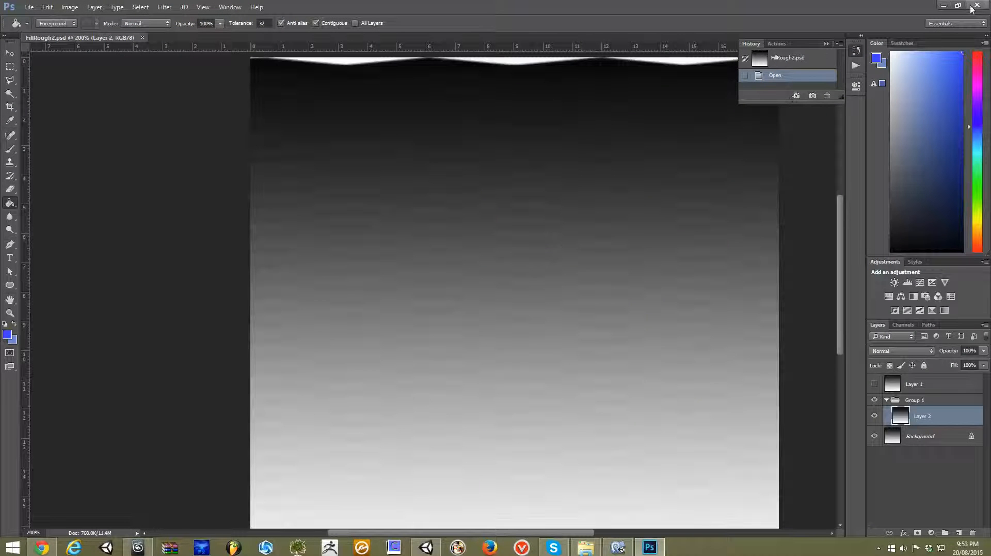
left_click(943, 7)
left_click(847, 142)
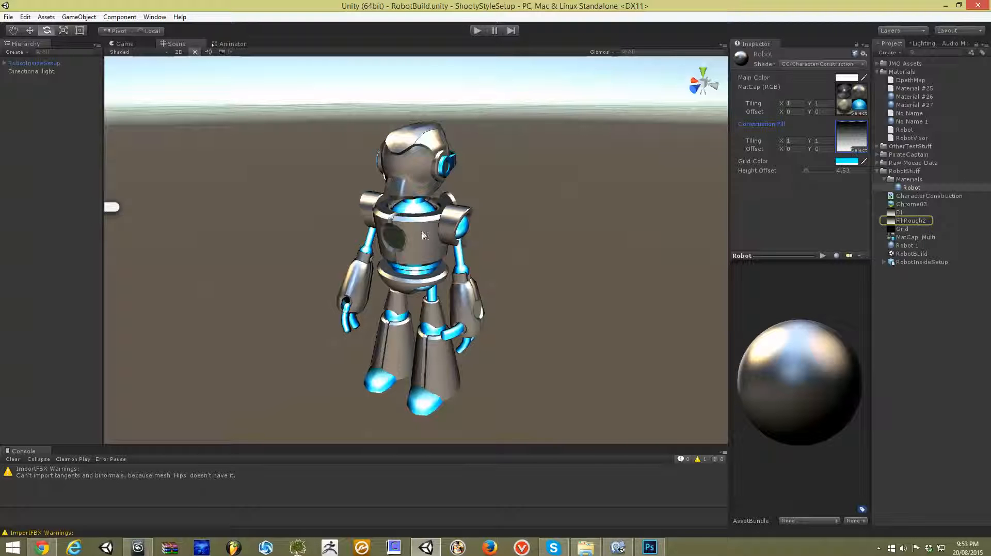
Step: Set the Robot material's Height Offset to 6 and change its Grid Color to red
left_click_drag(806, 170, 821, 167)
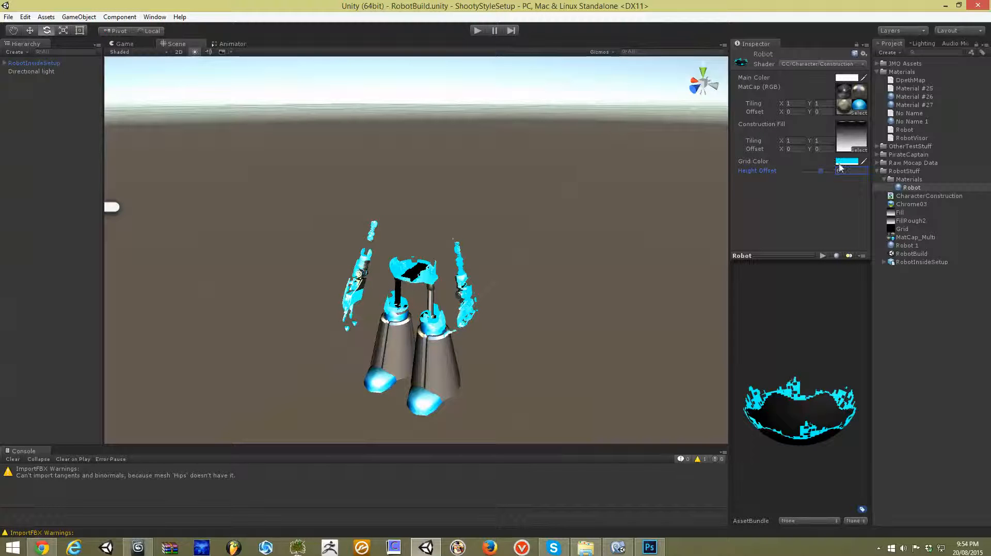
left_click(840, 162)
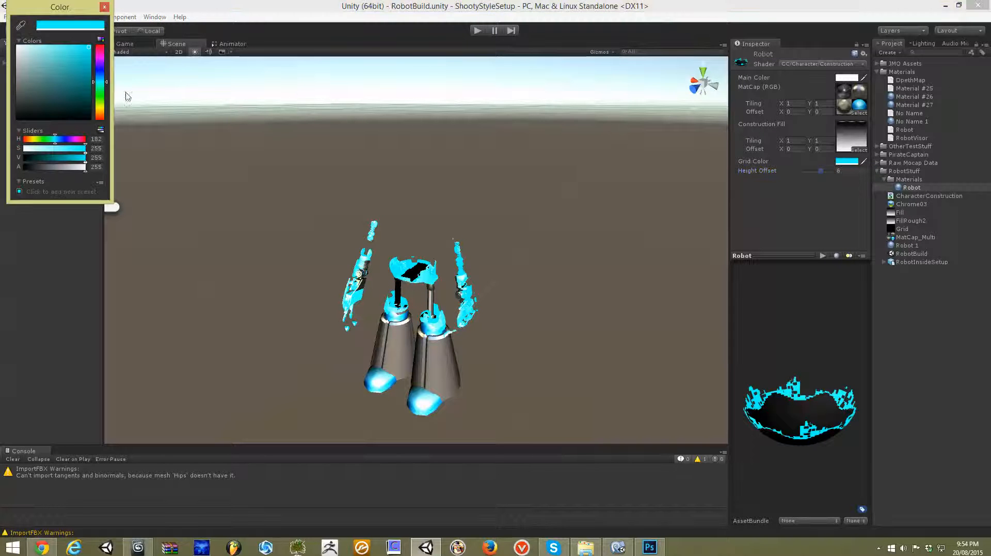
left_click_drag(101, 81, 100, 88)
mouse_move(70, 86)
left_mouse_down()
mouse_move(91, 47)
mouse_move(87, 96)
mouse_move(92, 45)
left_mouse_up()
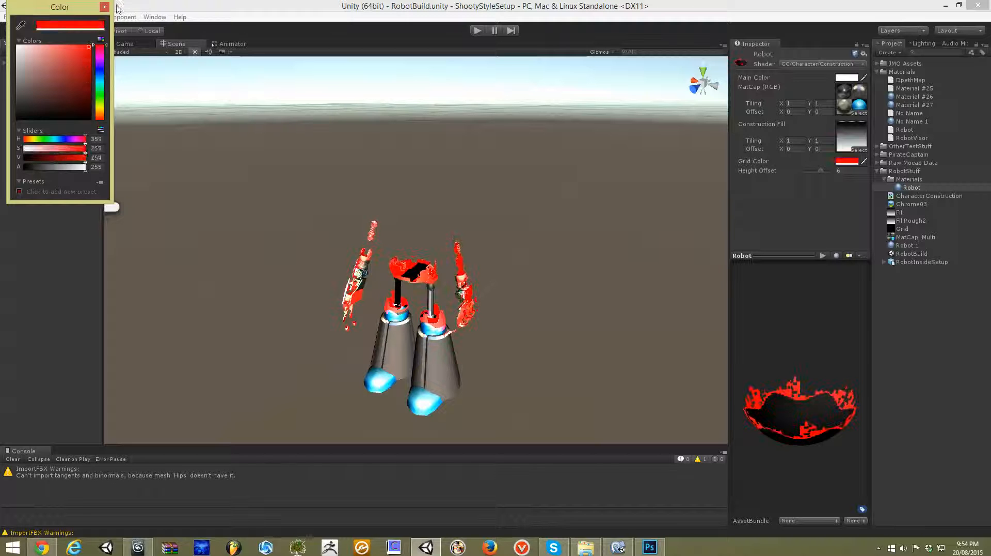
left_click(105, 7)
Step: Set the Robot material's Height Offset to about 5.5 and its Grid Color to black
left_click_drag(815, 171, 819, 170)
left_click(854, 160)
left_click_drag(59, 102, 56, 122)
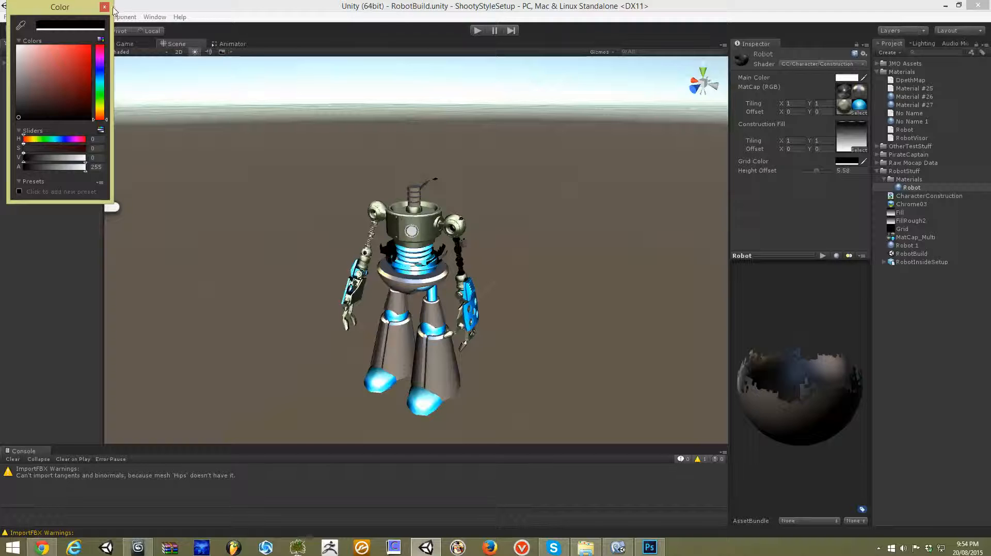
left_click(104, 7)
Step: Lower the Robot material's Height Offset to 4 and set its Grid Color to blue
left_click_drag(819, 173, 793, 170)
left_click(839, 161)
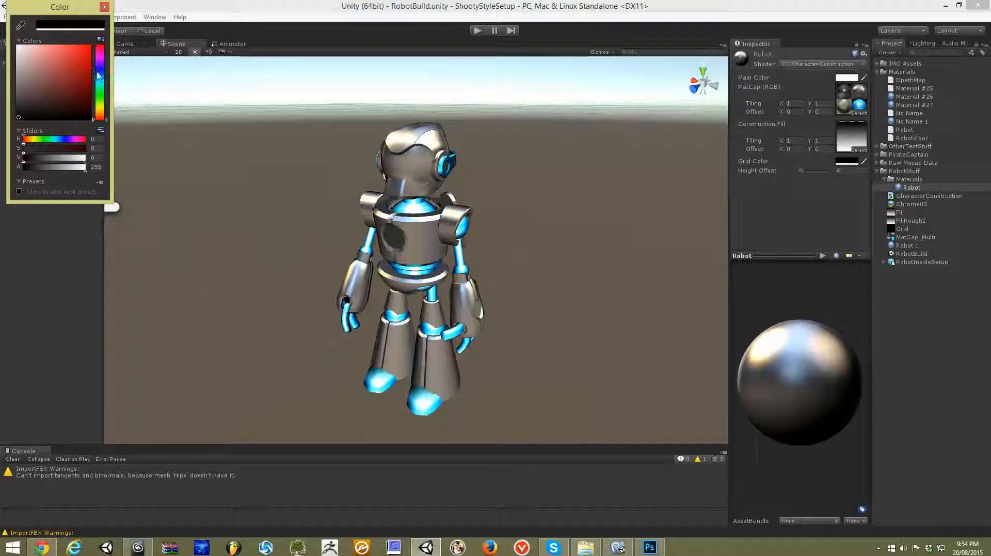
left_click(100, 75)
left_click(105, 7)
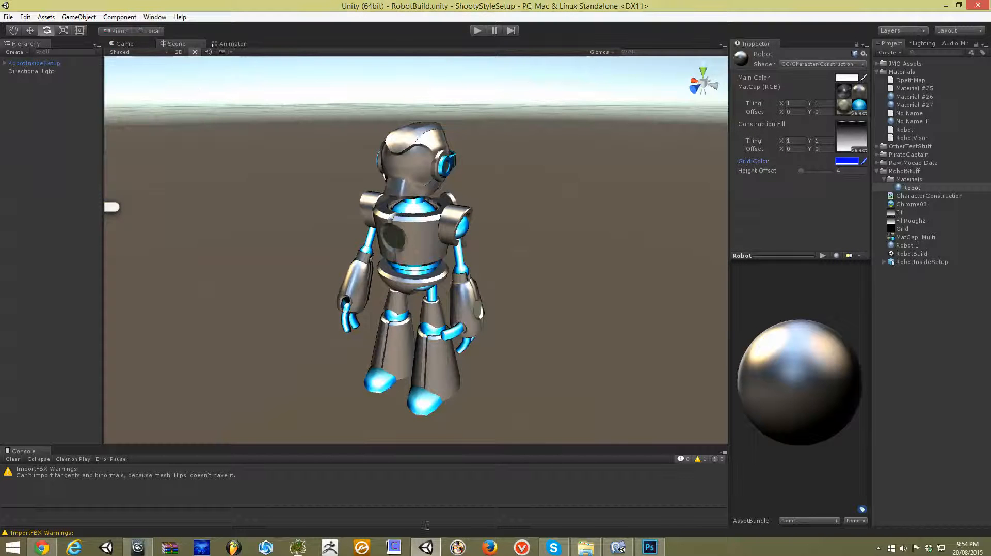
Step: Switch to 3ds Max and inspect the robot model's parts in the Robot_Insides_Output scene
left_click(138, 546)
left_click(565, 214)
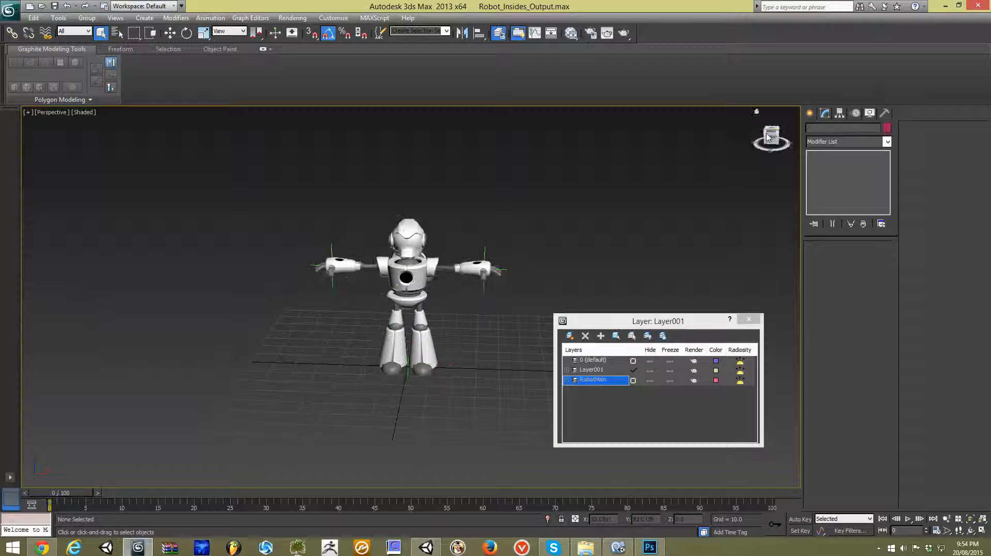
scroll(495, 221, "up", 3)
middle_click_drag(478, 221, 494, 201, "alt")
left_click(413, 206)
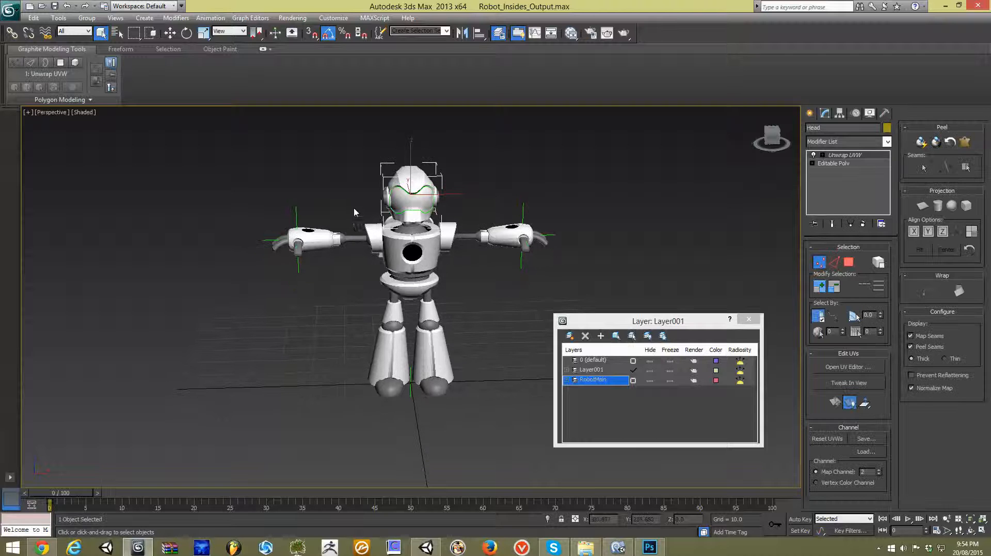
left_click_drag(431, 272, 598, 467)
left_click(613, 210)
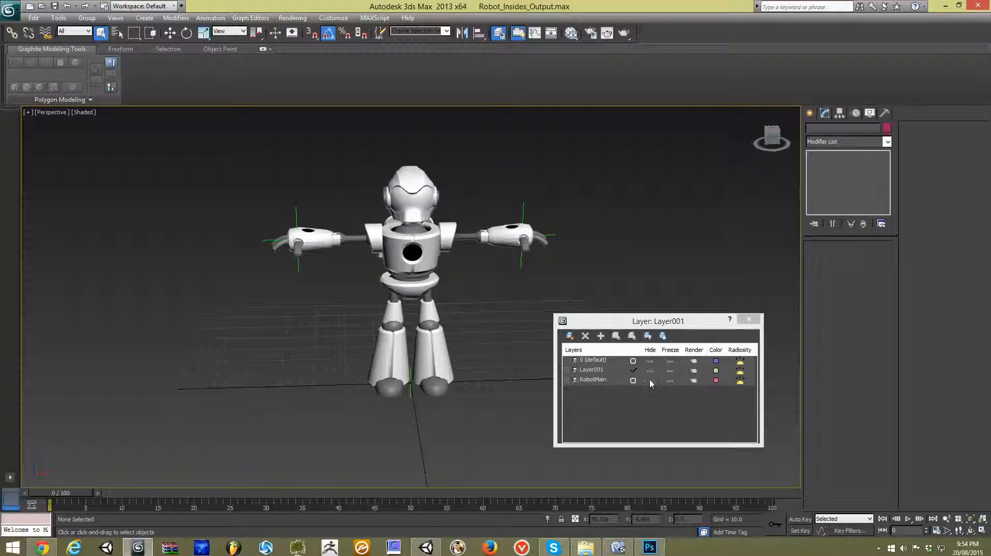
Step: Toggle the visibility of the RobotMain and Layer001 layers to compare the robot's outer shell with its inner skeleton
left_click(651, 381)
left_click(651, 380)
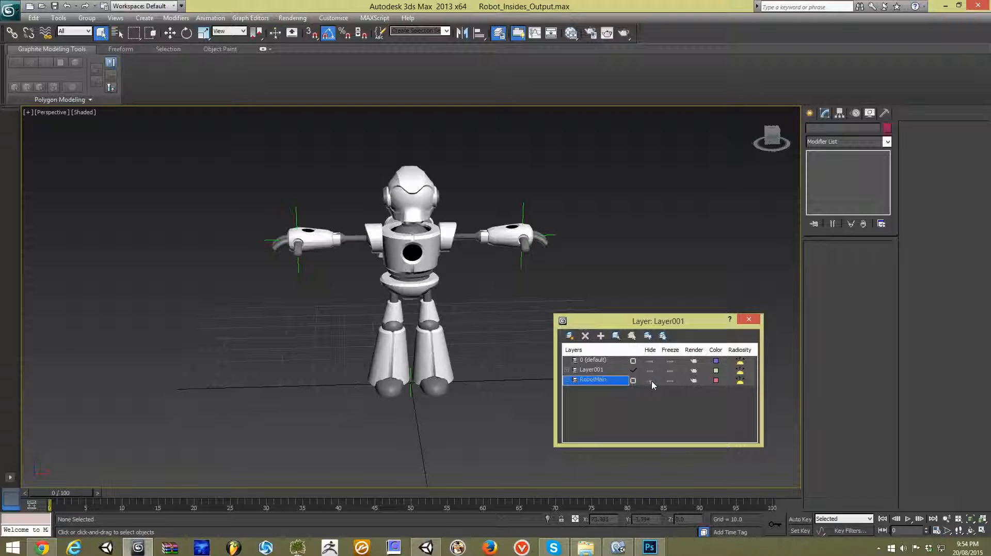
left_click(651, 381)
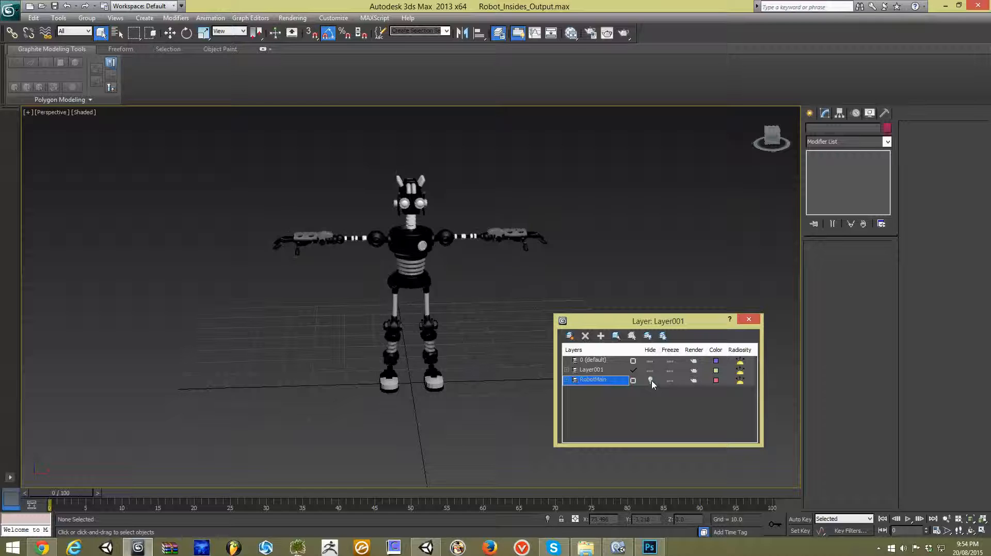
left_click(650, 381)
left_click(651, 371)
left_click(650, 381)
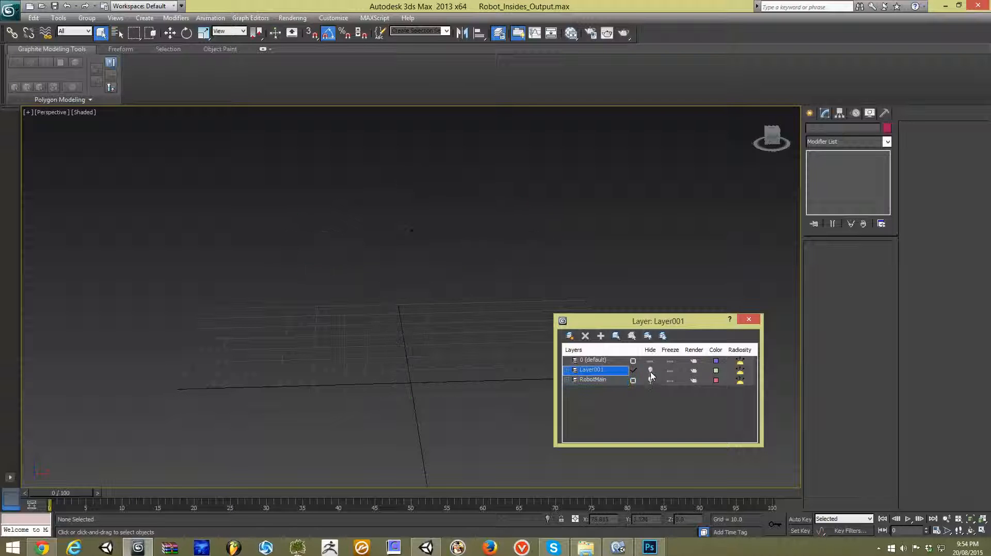
left_click(650, 381)
left_click(651, 371)
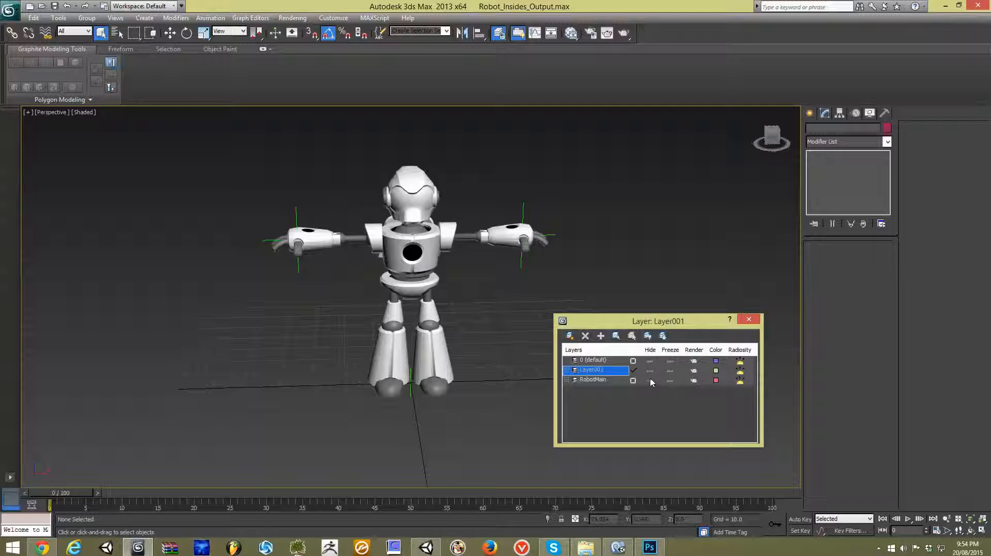
Step: Select the robot meshes of both layers without the helpers, apply an Unwrap UVW modifier and open the UV editor
left_click_drag(581, 161, 232, 412)
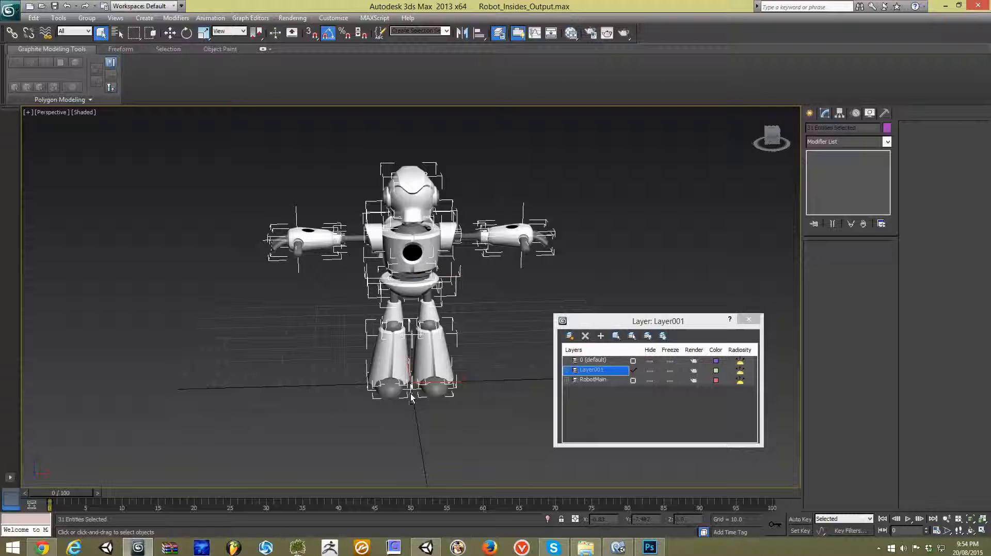
left_click_drag(254, 218, 254, 217, "alt")
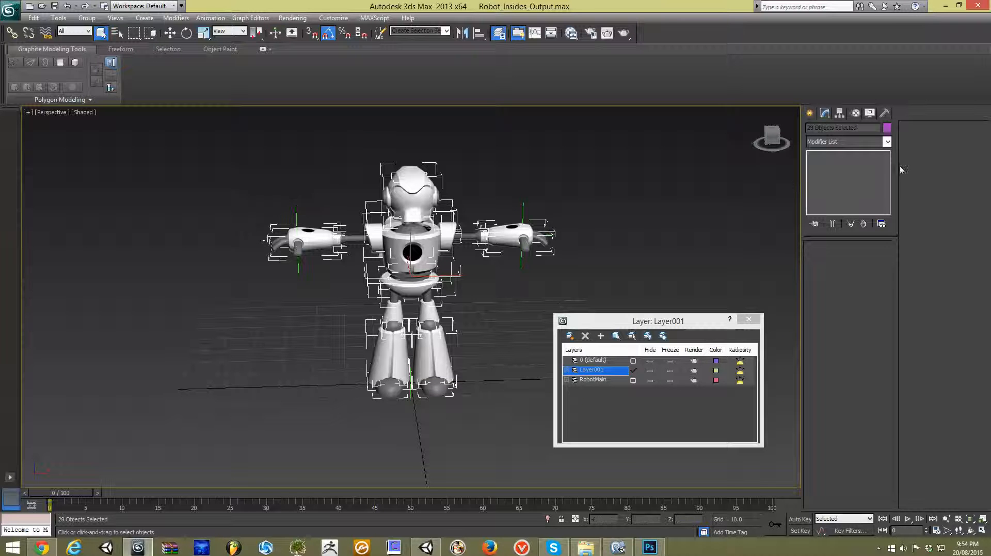
left_click(886, 142)
scroll(852, 413, "down", 15)
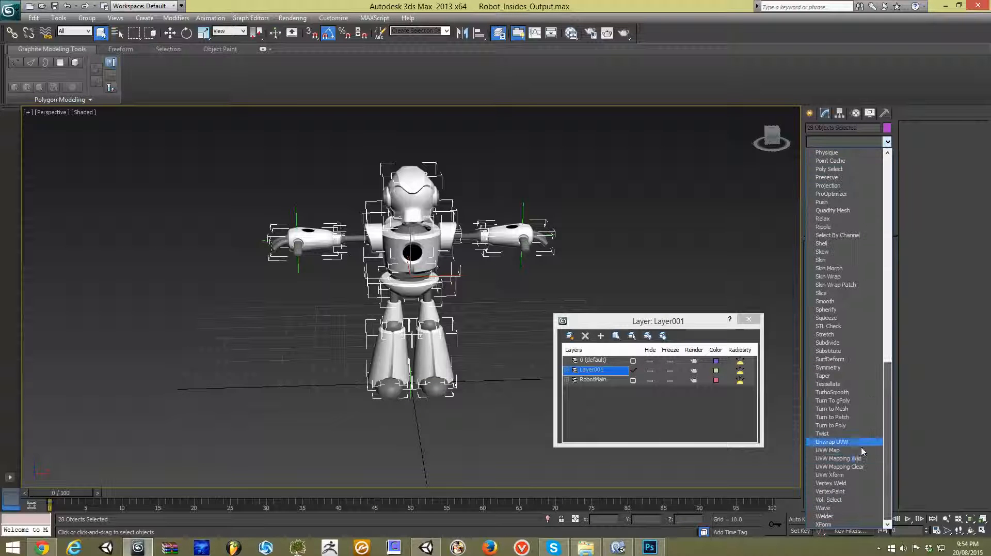
left_click(847, 441)
left_click(857, 370)
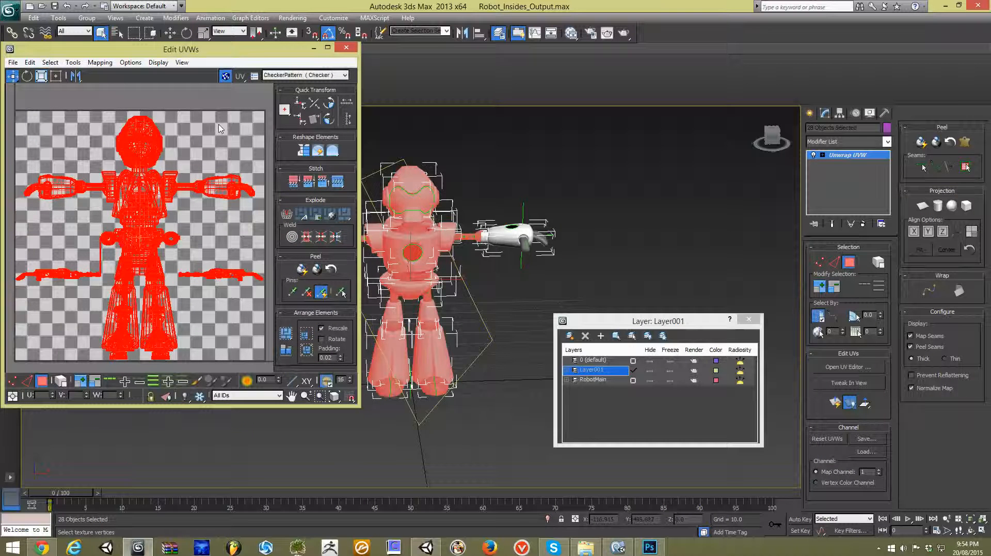
Step: Hide Layer001, close the UV editor and remove the shared Unwrap UVW modifier from the robot parts
left_click(220, 128)
left_click(650, 371)
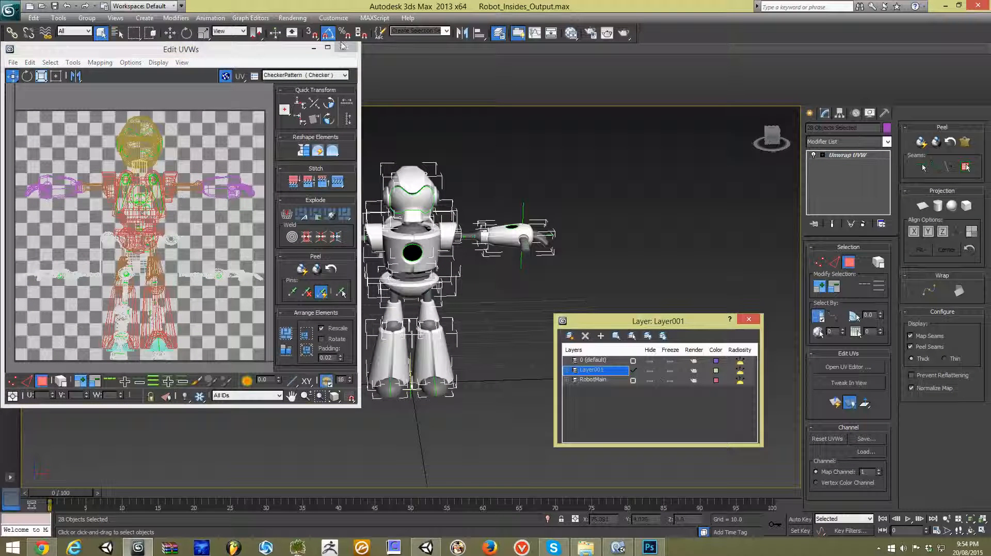
left_click(346, 50)
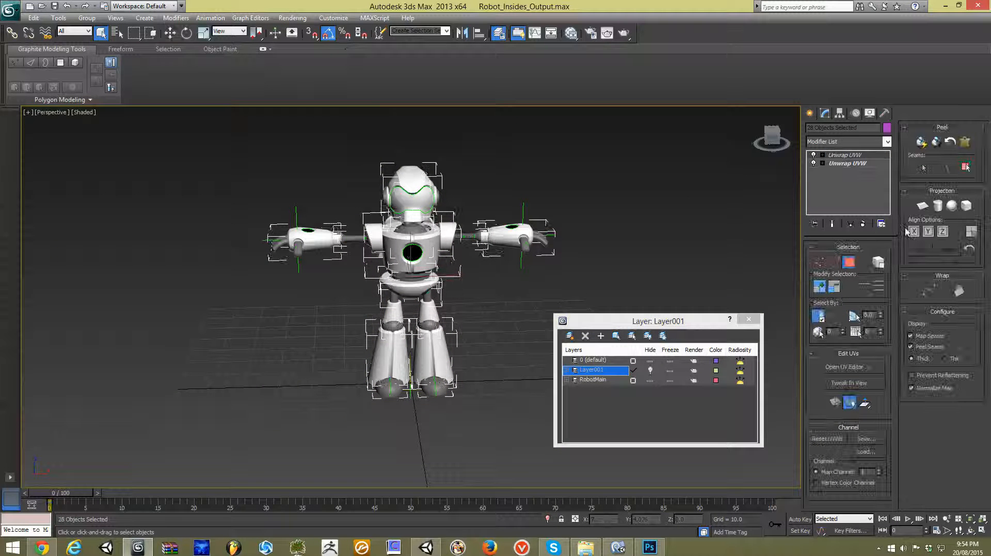
left_click(862, 224)
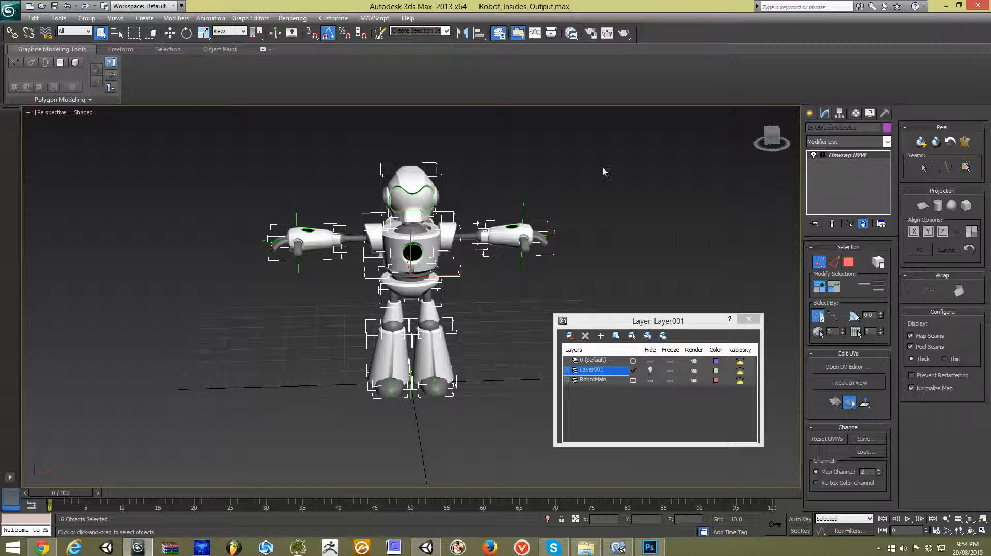
left_click(531, 159)
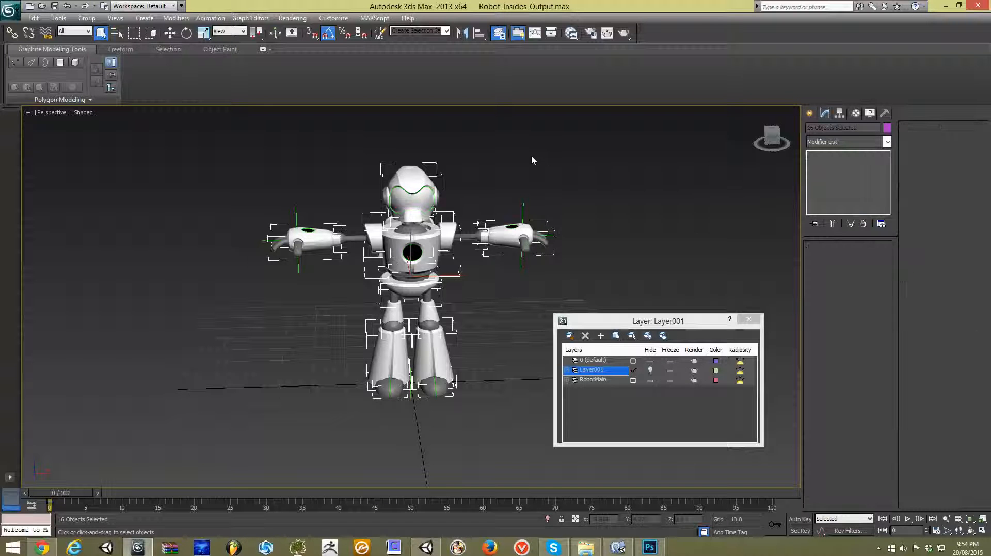
Step: Switch the RobotMain and Layer001 layers' visibility back and forth, leaving only the outer shell shown
left_click(651, 380)
left_click(650, 371)
left_click(651, 381)
left_click(650, 371)
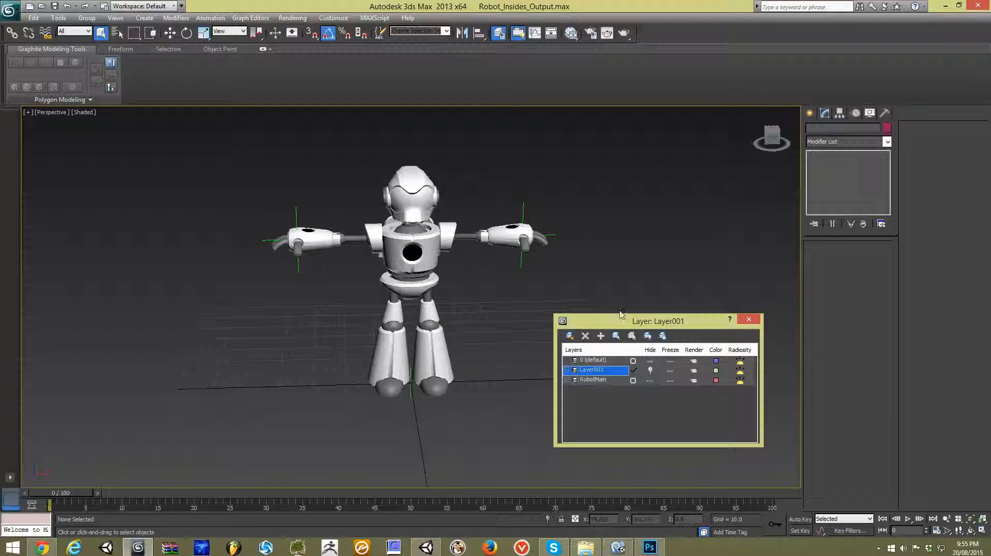
Step: Select all outer shell meshes without the helper at the feet and apply one Unwrap UVW modifier to them
left_click_drag(212, 145, 640, 475)
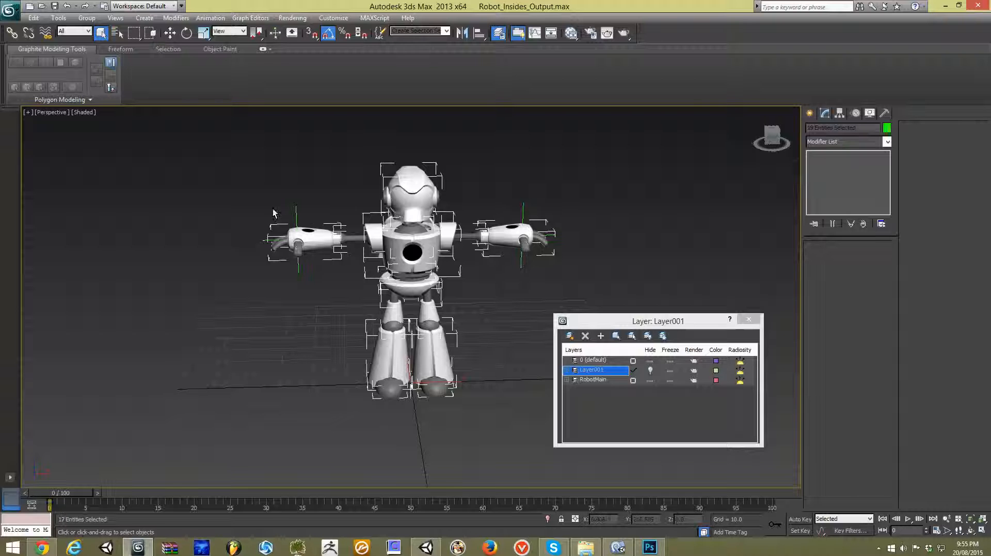
middle_click_drag(423, 421, 358, 323)
scroll(314, 329, "up", 4)
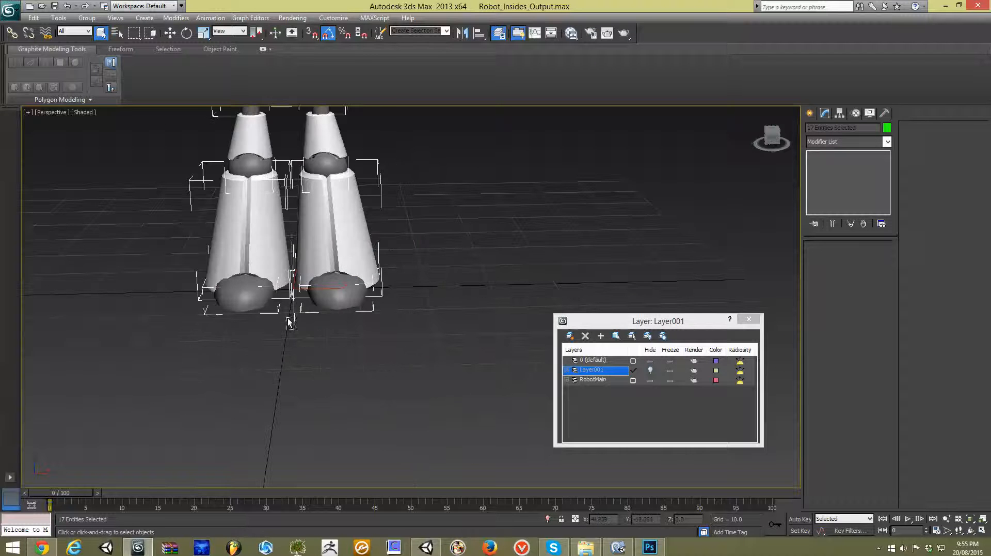
scroll(298, 312, "down", 5)
left_click(887, 142)
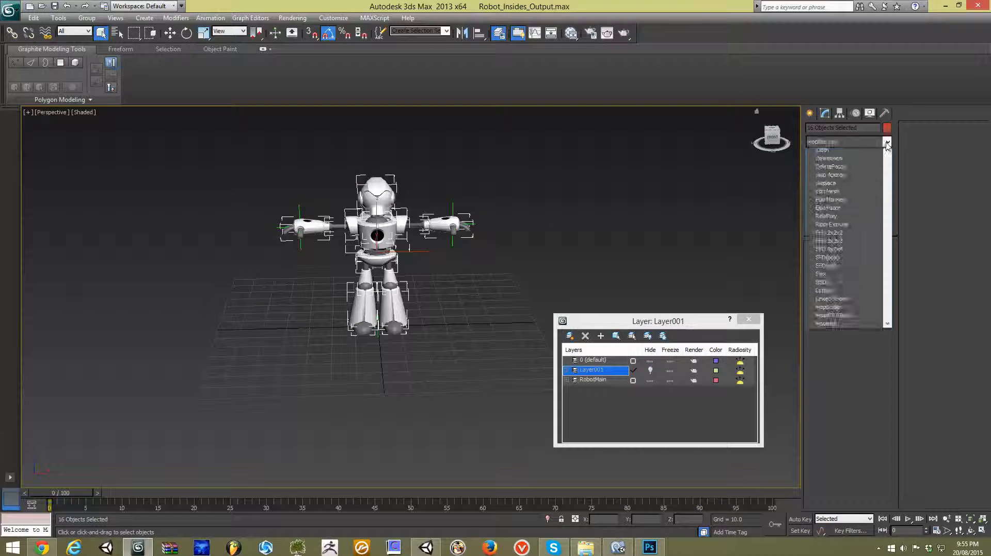
scroll(847, 513, "down", 10)
scroll(847, 511, "down", 3)
left_click(821, 442)
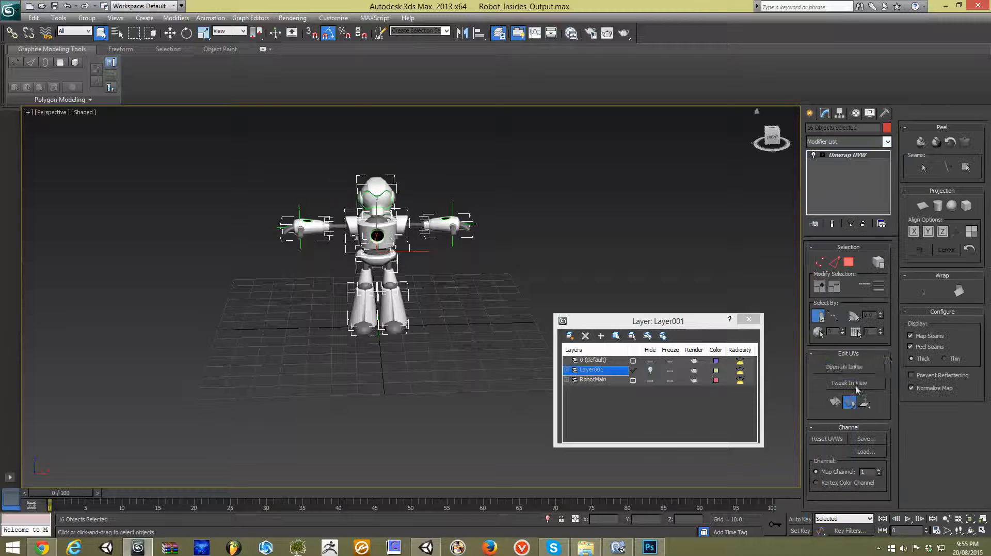
Step: Open the UV editor for the outer shell's map channel 1 and reposition its window over the viewport
left_click(864, 364)
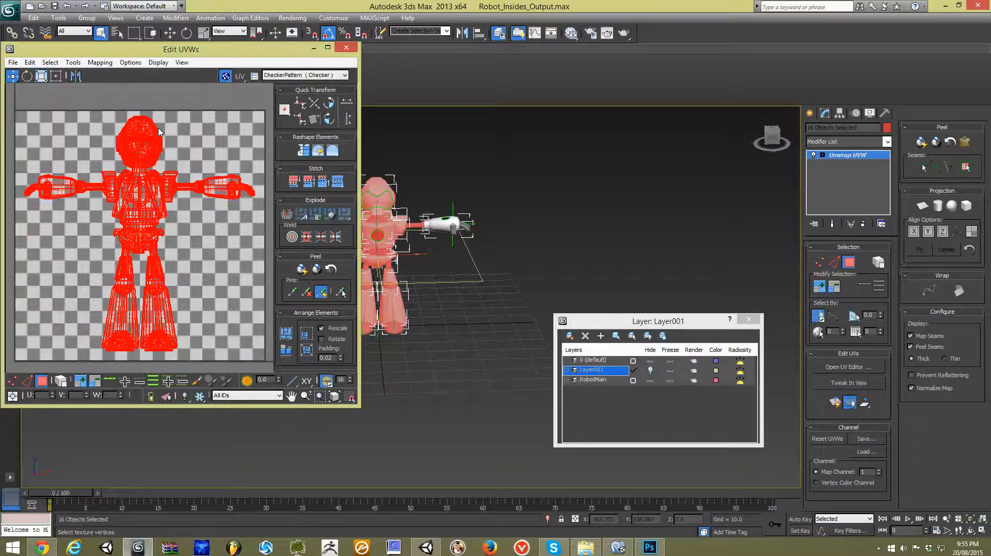
mouse_move(168, 134)
middle_mouse_down()
mouse_move(178, 160)
mouse_move(170, 136)
middle_mouse_up()
left_click_drag(211, 55, 261, 125)
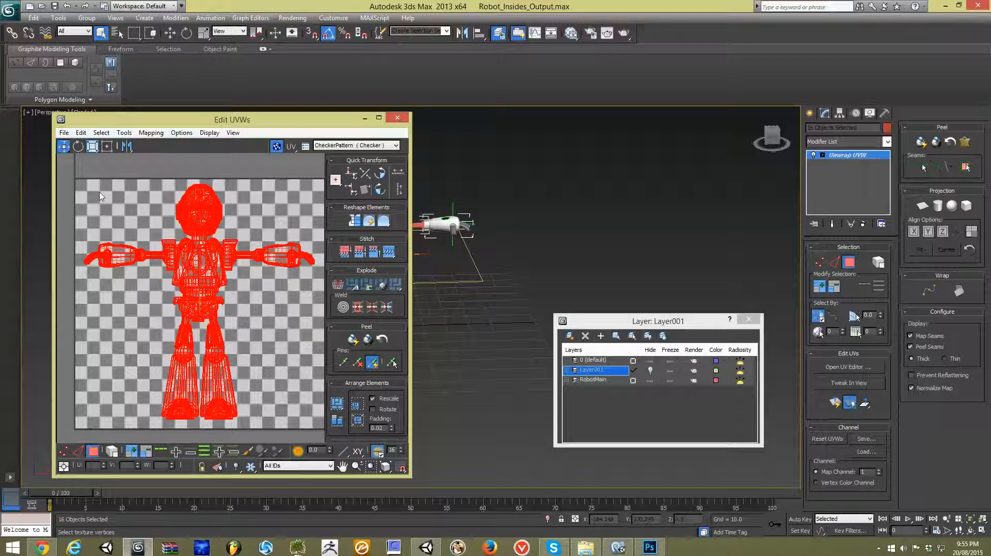
Step: Highlight the leg and arm faces in the outer shell's UV layout, clear the selection and move the UV editor off the robot
left_click(267, 347)
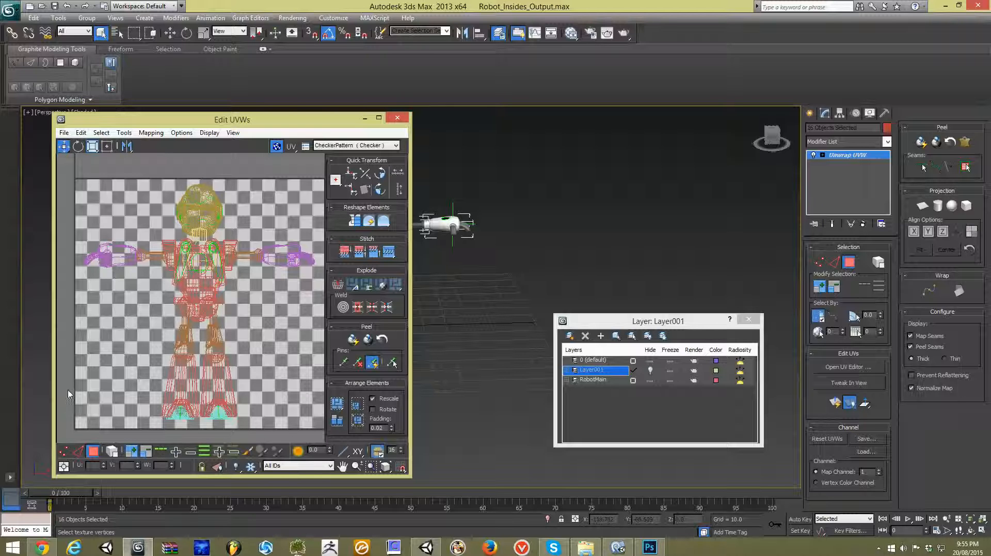
left_click_drag(322, 428, 321, 429)
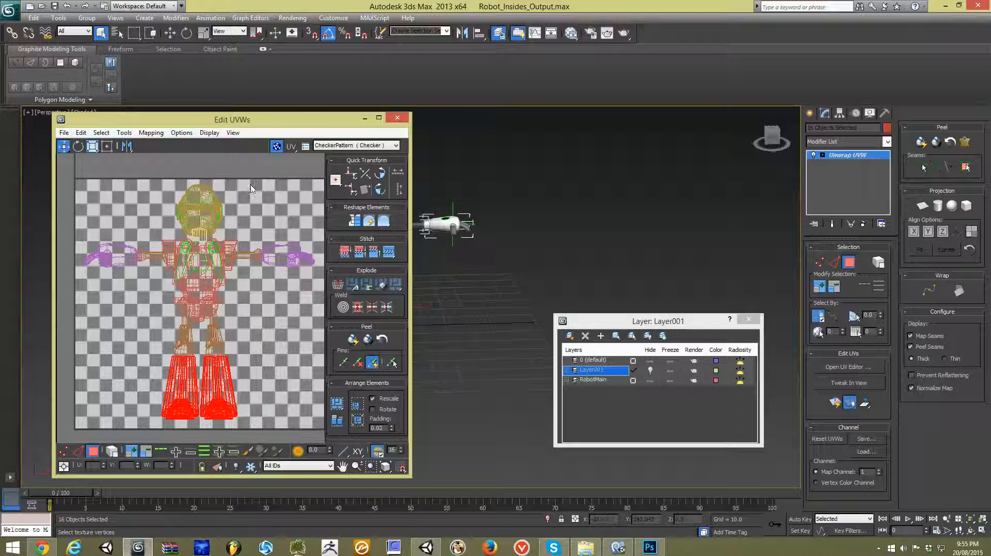
left_click_drag(105, 219, 112, 223)
left_click(246, 205)
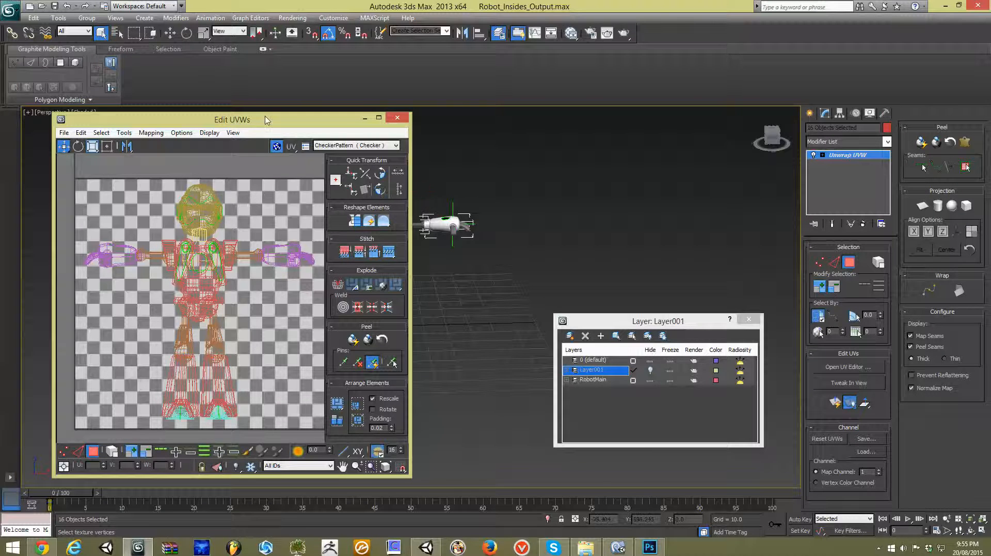
left_click_drag(268, 120, 669, 117)
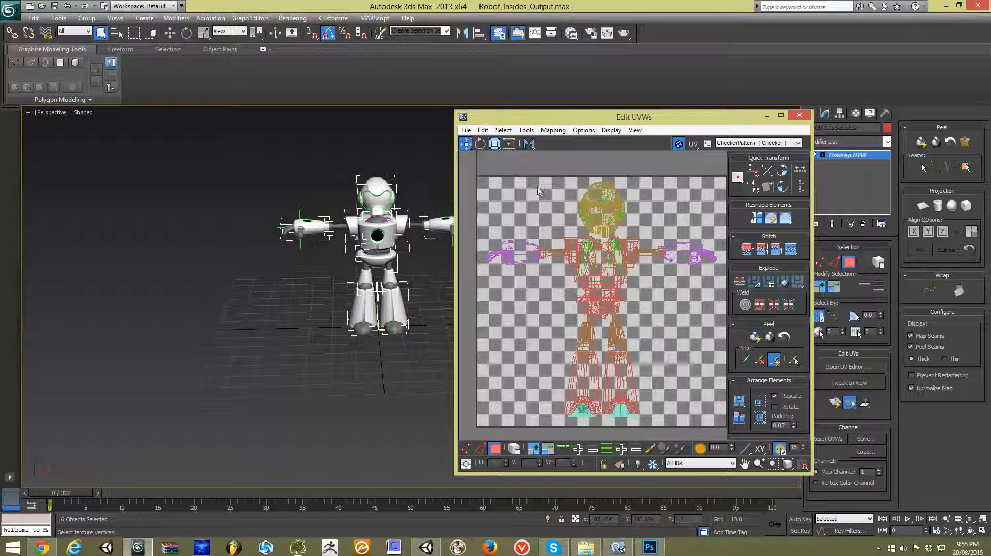
Step: Switch to Unity and scrub the Robot material's Height Offset to preview the construction effect
key("alt+Tab")
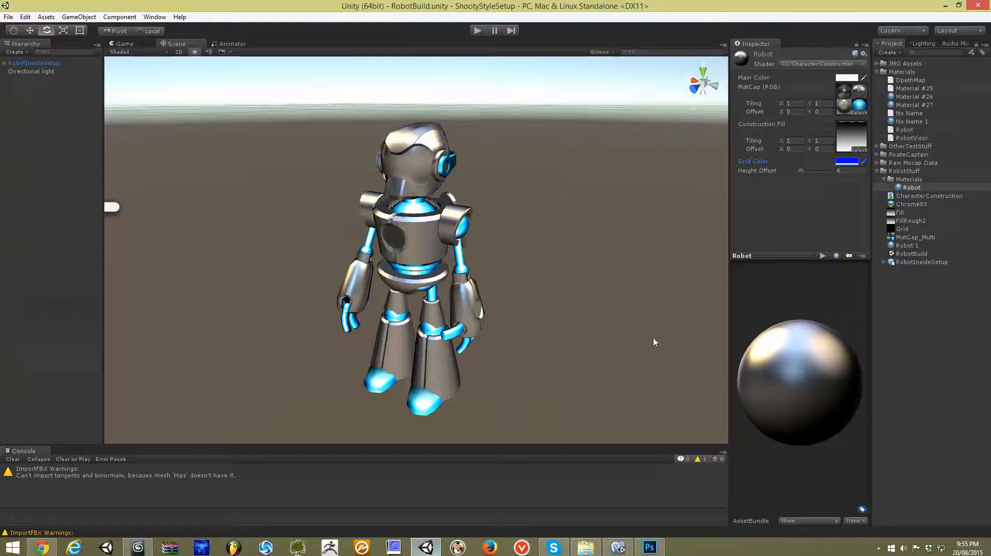
mouse_move(801, 171)
left_mouse_down()
mouse_move(843, 169)
mouse_move(798, 175)
left_mouse_up()
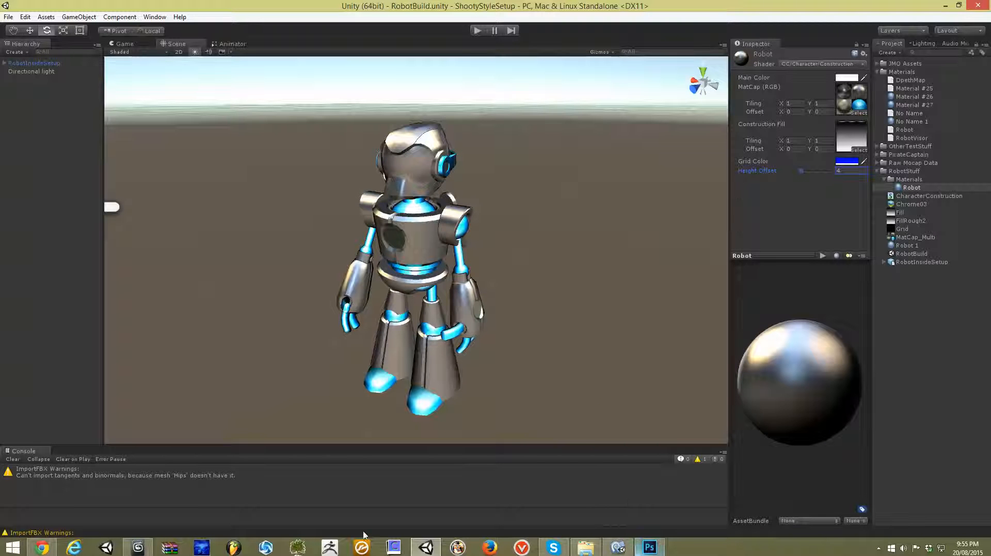
Step: Switch back to 3ds Max, close the UV editor, hide the RobotMain layer and show Layer001
left_click(138, 546)
middle_click_drag(338, 172, 322, 180)
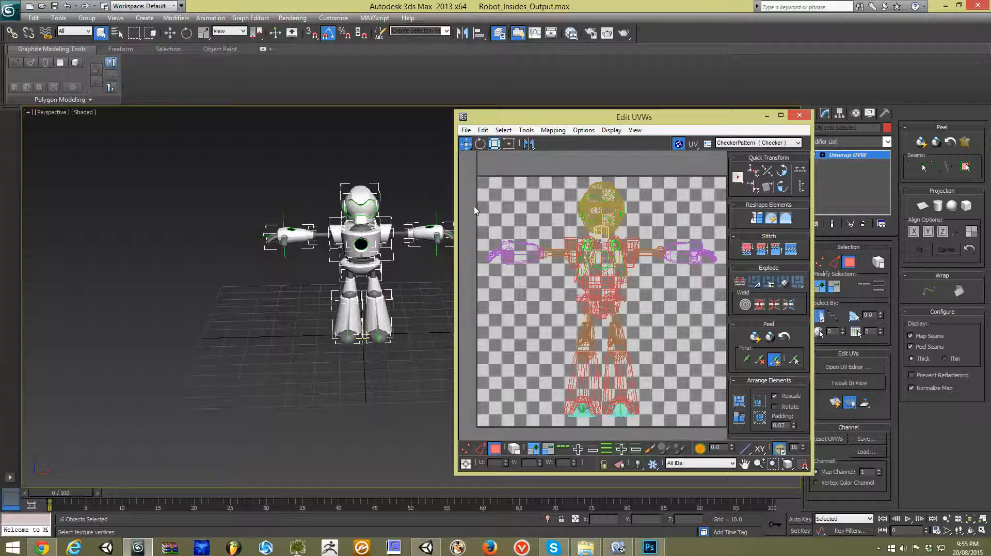
middle_click_drag(375, 151, 379, 176)
scroll(379, 179, "up", 3)
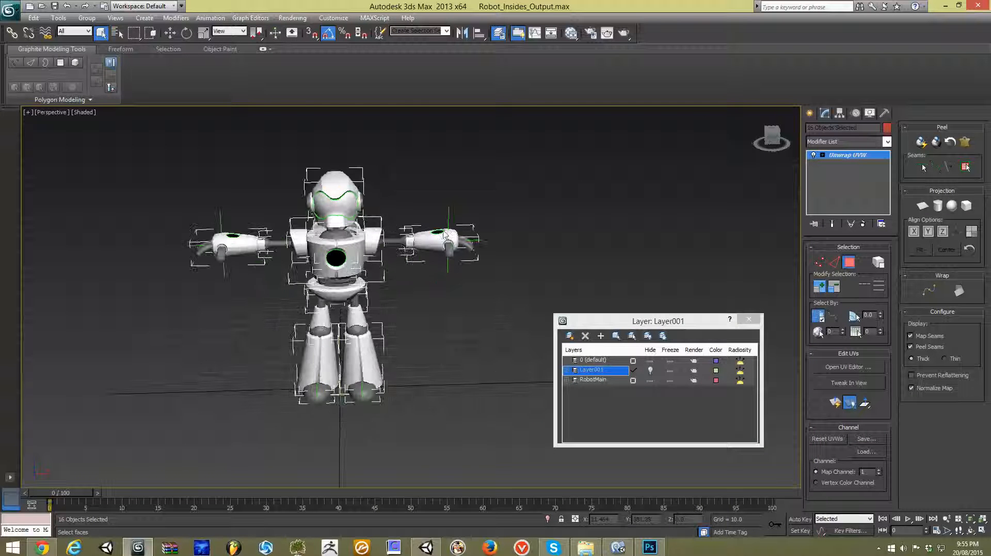
left_click(666, 381)
left_click(651, 379)
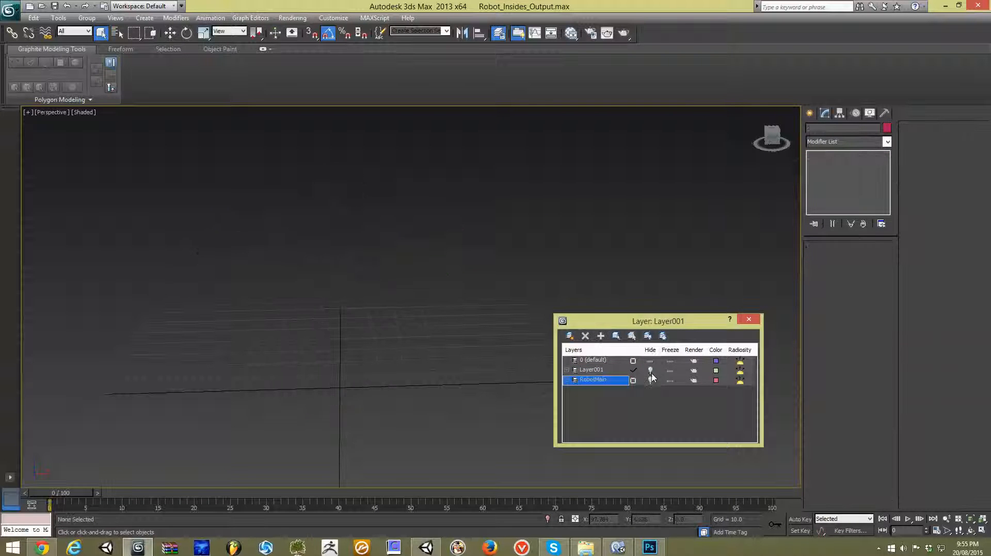
left_click(651, 380)
Step: Select all of the robot's inner parts and open their shared UVs in the UV editor
left_click_drag(217, 172, 551, 453)
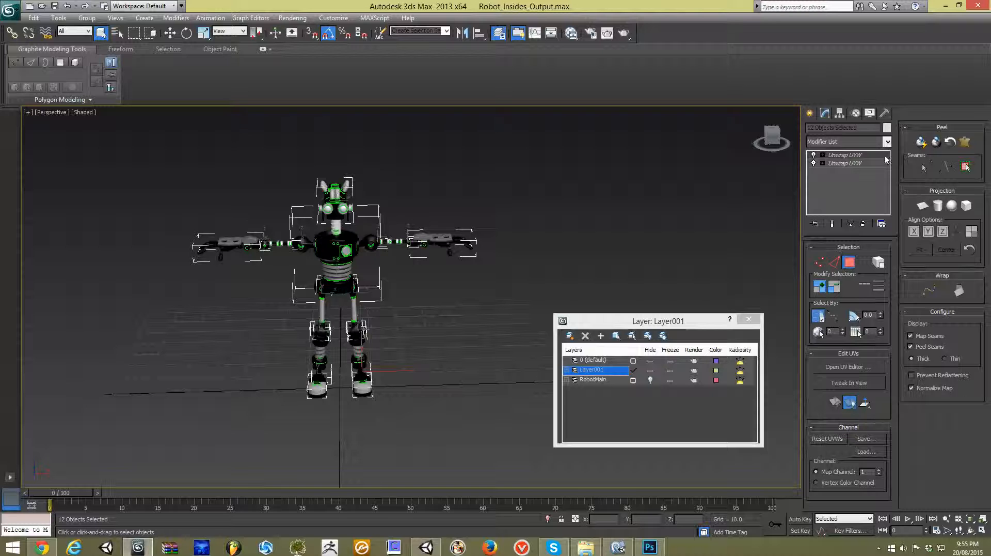
left_click(852, 368)
middle_click_drag(196, 216, 217, 193)
middle_click_drag(137, 200, 69, 178)
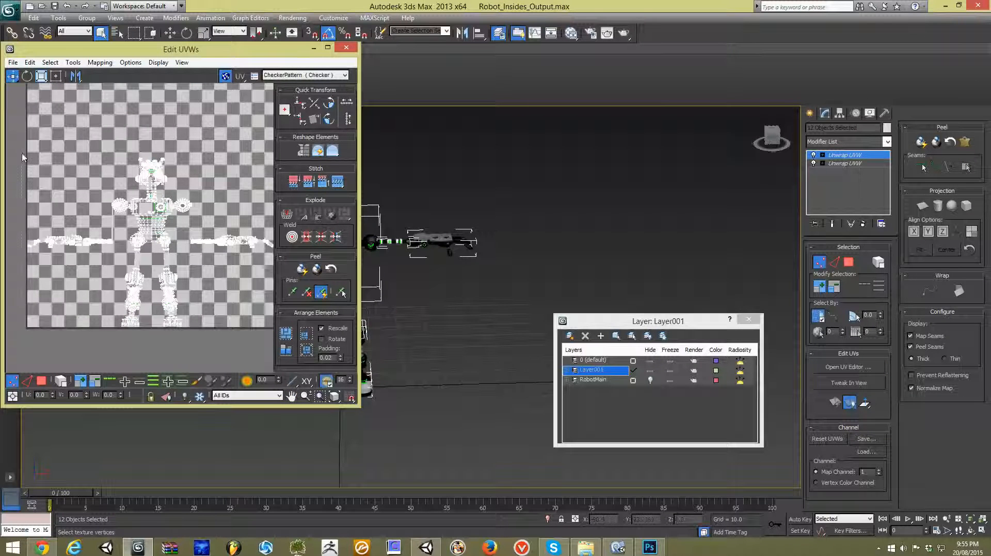
Step: Examine the inner parts' UV layout by selecting all its vertices, repositioning the editor and clearing the selection
left_click_drag(22, 154, 300, 355)
middle_click_drag(206, 159, 189, 195)
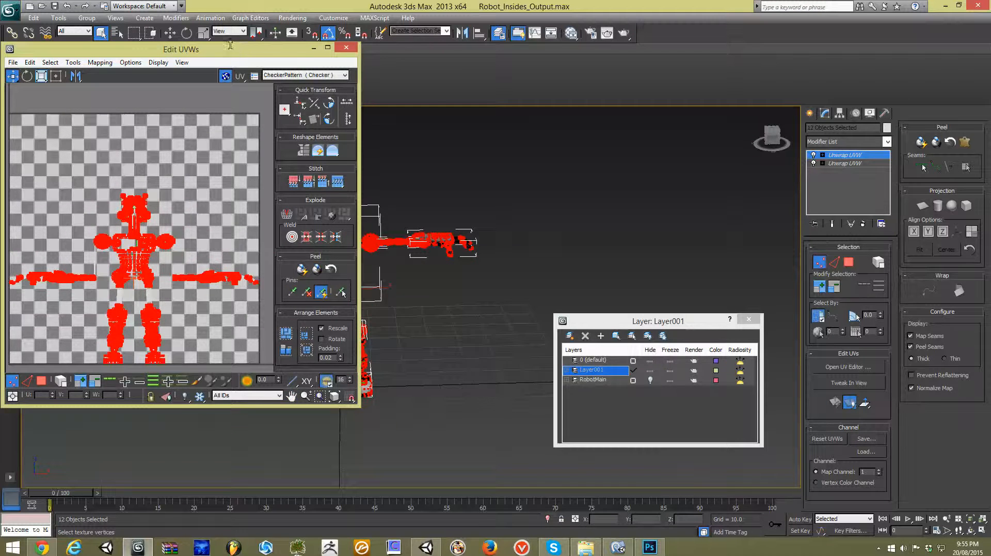
left_click_drag(230, 45, 287, 89)
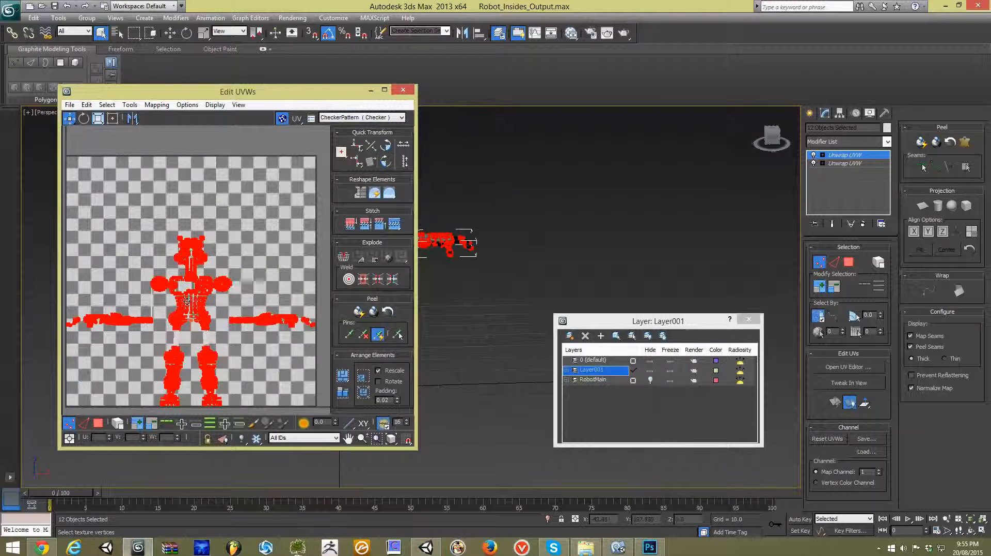
scroll(187, 301, "up", 1)
left_click(274, 227)
scroll(228, 206, "down", 1)
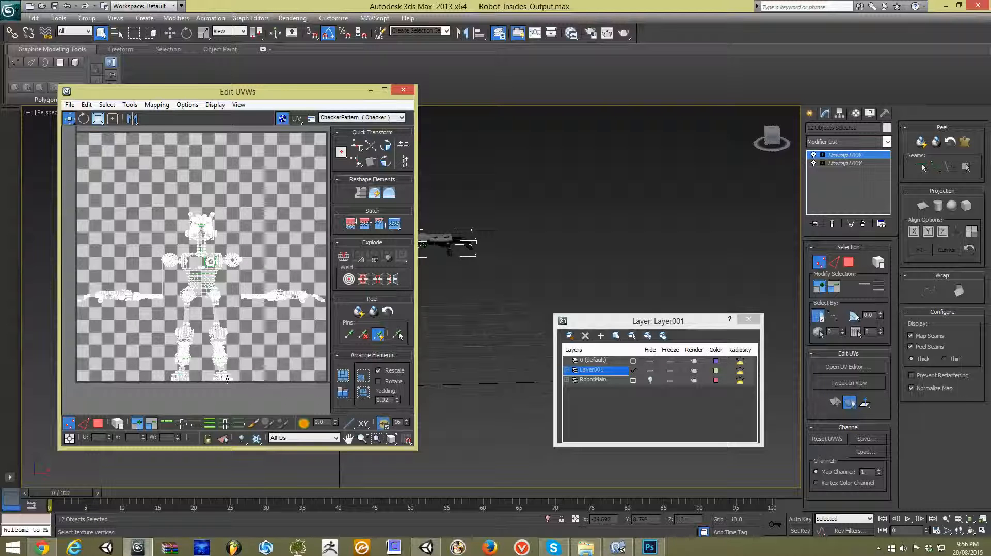
middle_click_drag(205, 299, 195, 311)
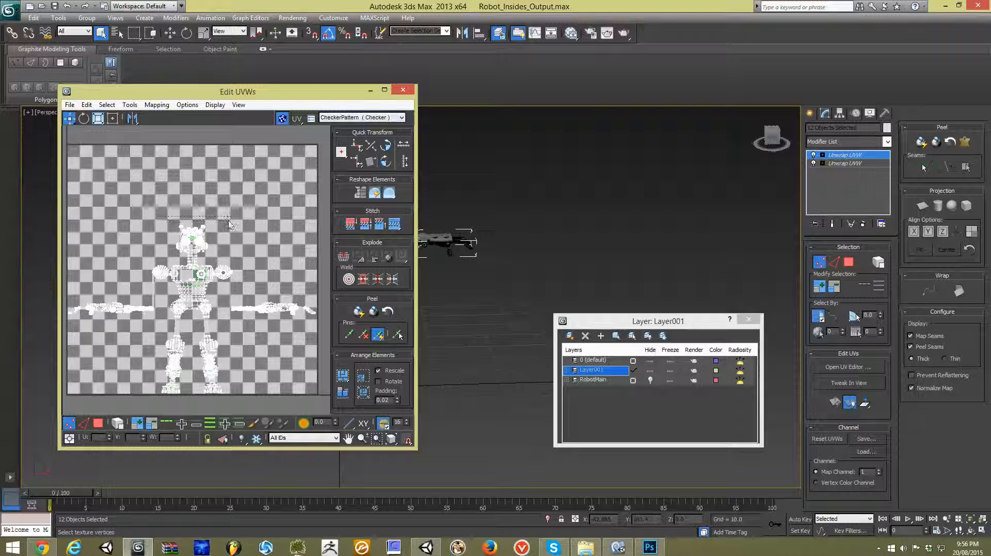
Step: Select the UVs of the arm on the layout's right side, rotate them upright and move them above the shoulder
left_click(192, 227)
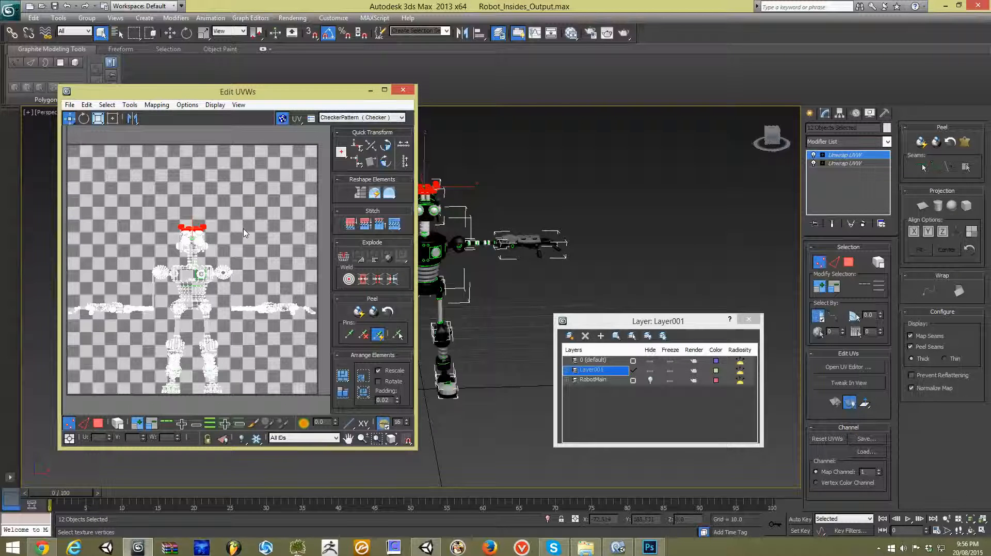
left_click(241, 304)
left_click(266, 305)
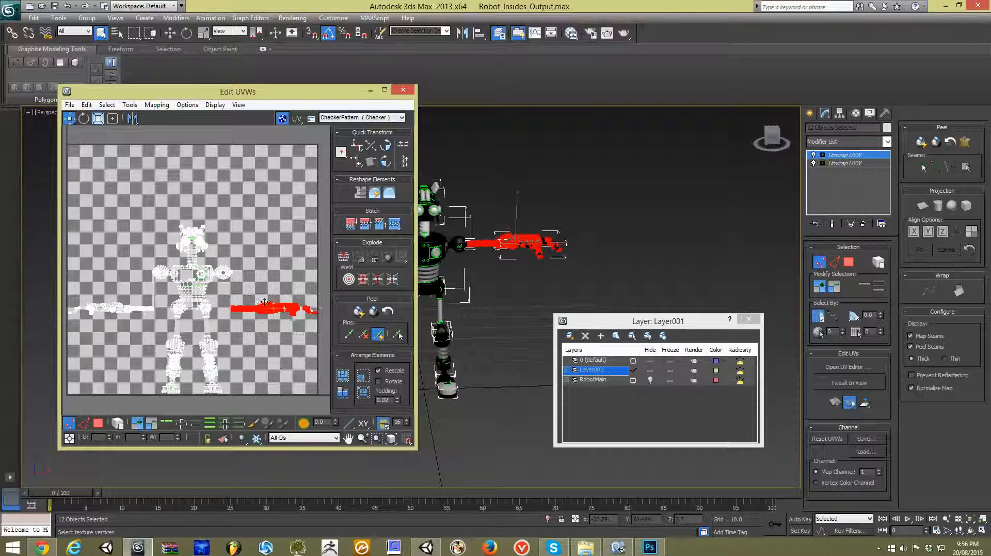
left_click_drag(265, 301, 264, 408)
left_click(83, 118)
key("w")
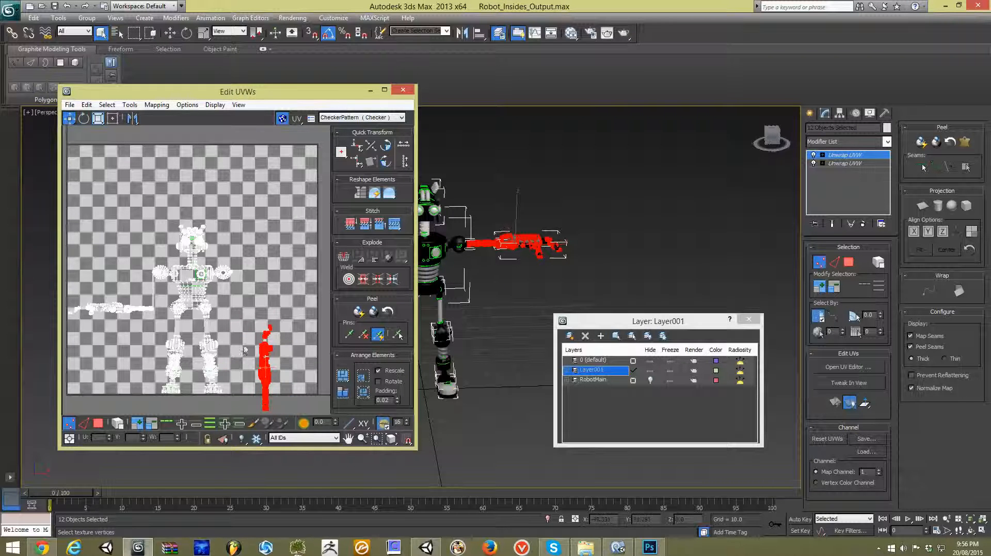
left_click_drag(256, 352, 229, 215)
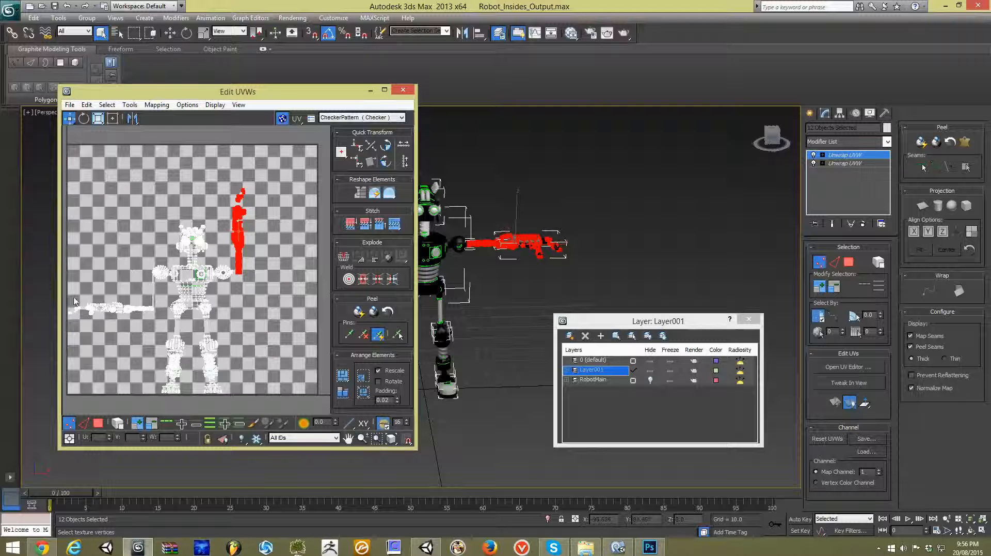
Step: Rotate the UVs of the arm on the layout's left side diagonally upward and move them to meet the shoulder
left_click_drag(163, 331, 101, 236)
left_click(83, 119)
left_click(70, 118)
left_click(84, 117)
left_click(69, 119)
left_click(84, 117)
left_click(70, 118)
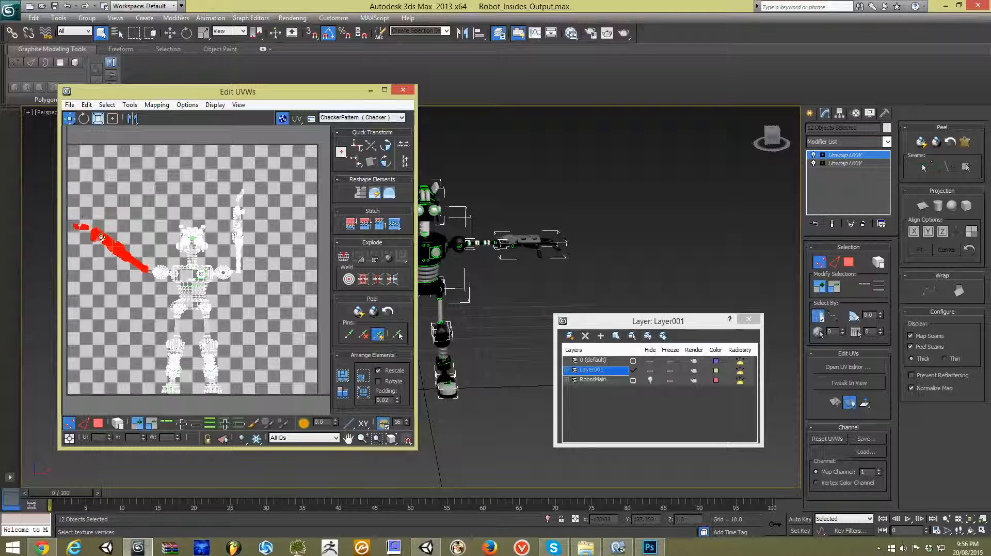
Step: Tilt the upright arm's UVs diagonally outward to mirror the other arm, place them at the shoulder and deselect them
left_click_drag(298, 255, 221, 178)
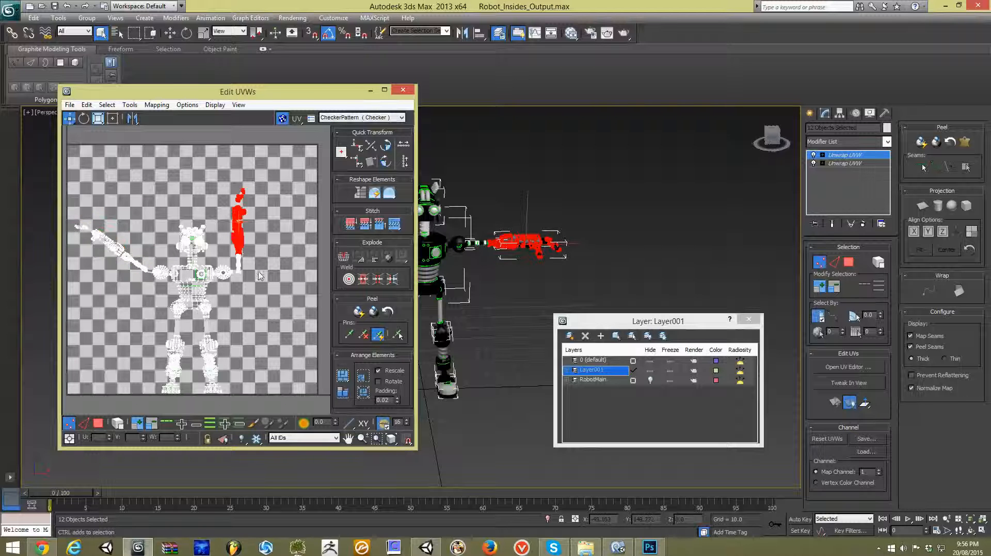
key("e")
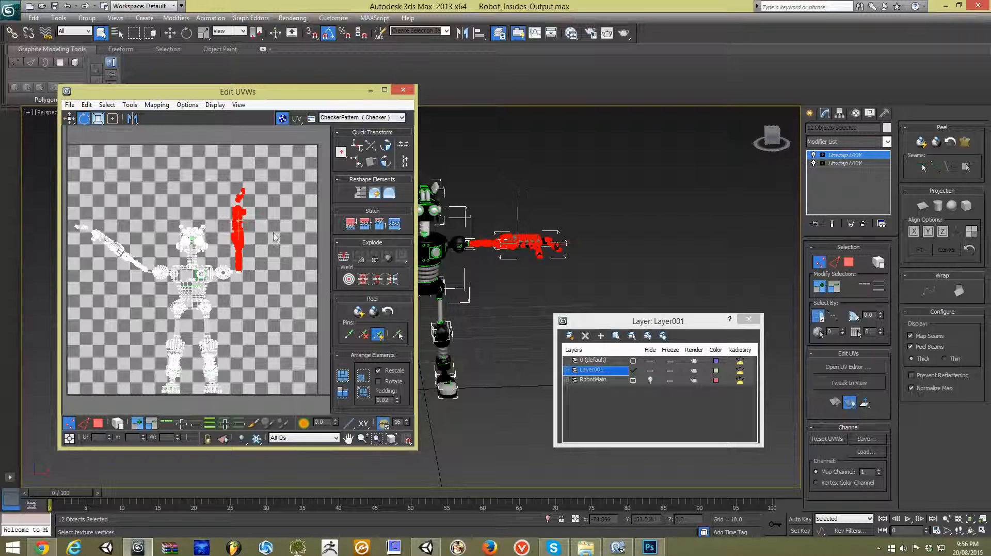
left_click_drag(243, 219, 274, 243)
key("w")
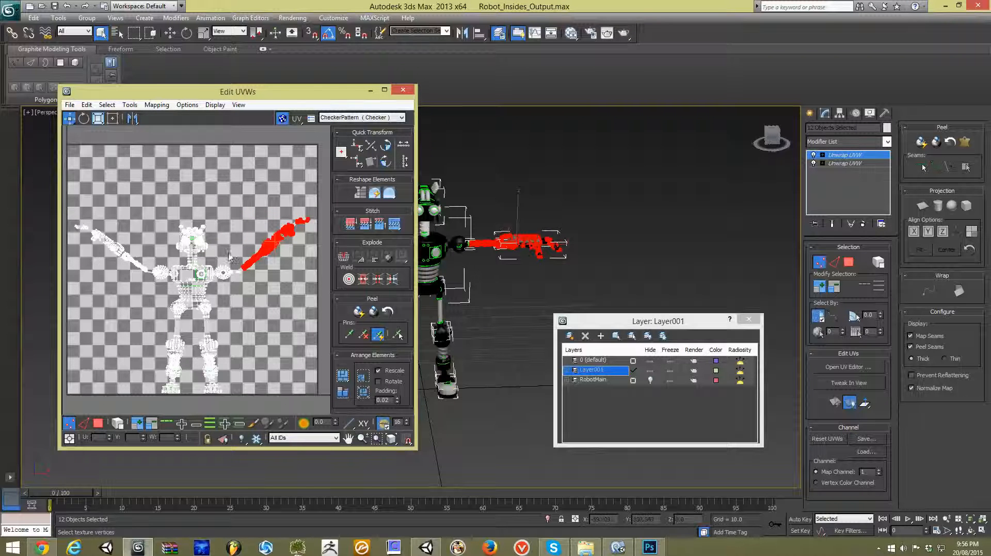
left_click(217, 190)
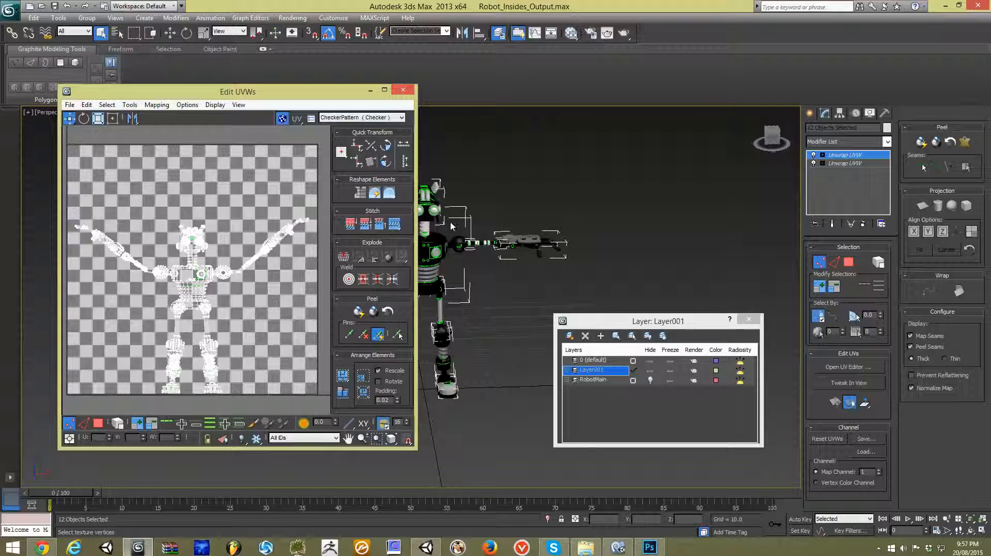
Step: Close the UV editor and show the RobotMain layer together with Layer001
right_click(422, 205)
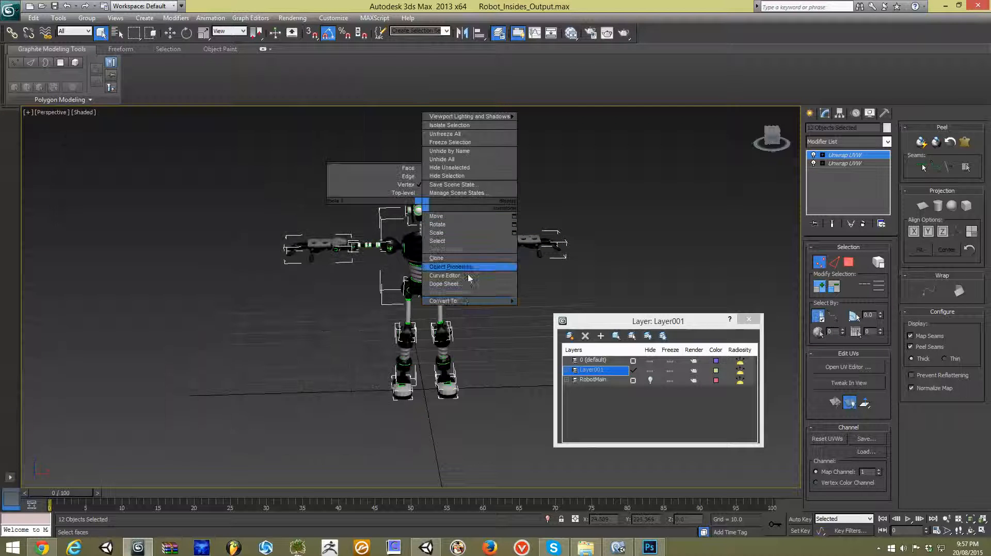
mouse_move(464, 300)
left_click(687, 326)
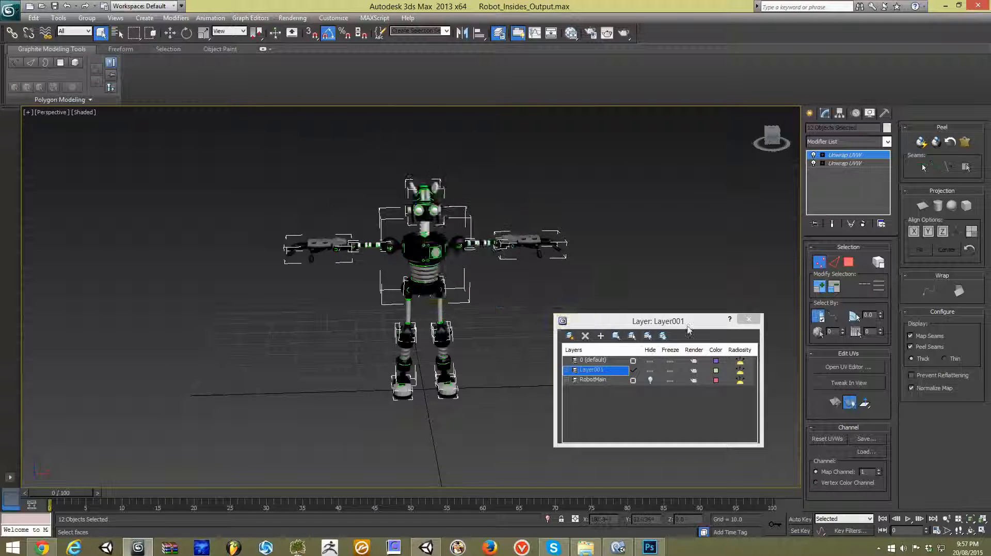
left_click(650, 379)
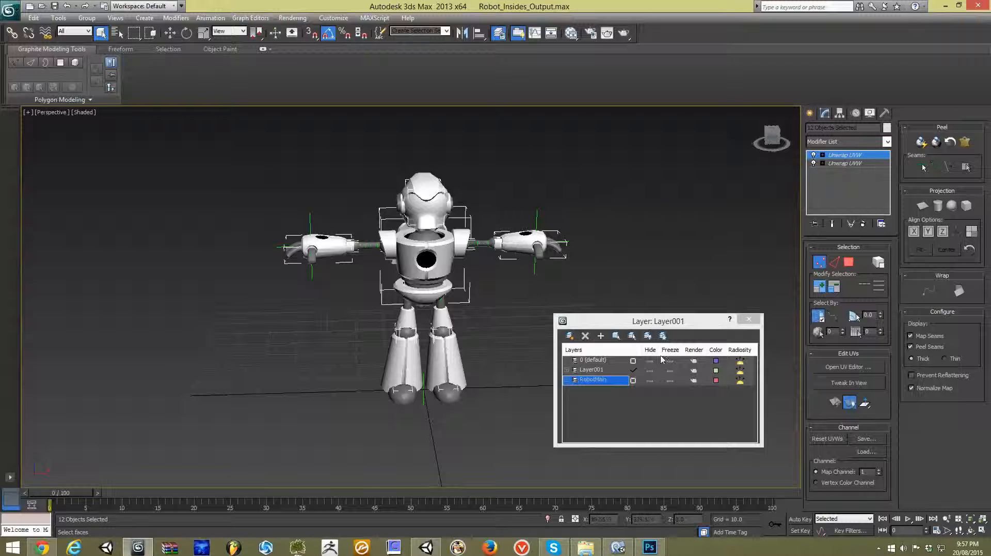
Step: Select all inner and outer robot parts and export the selection as FBX over RobotInsideSetup.FBX with the existing export options
left_click_drag(236, 151, 694, 489)
left_click(10, 10)
mouse_move(31, 175)
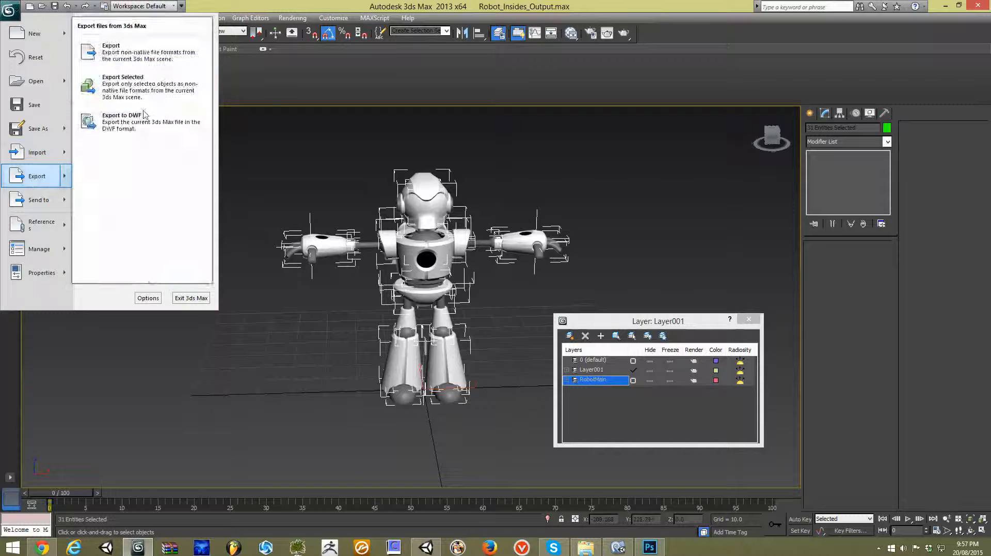
left_click(111, 82)
left_click(72, 78)
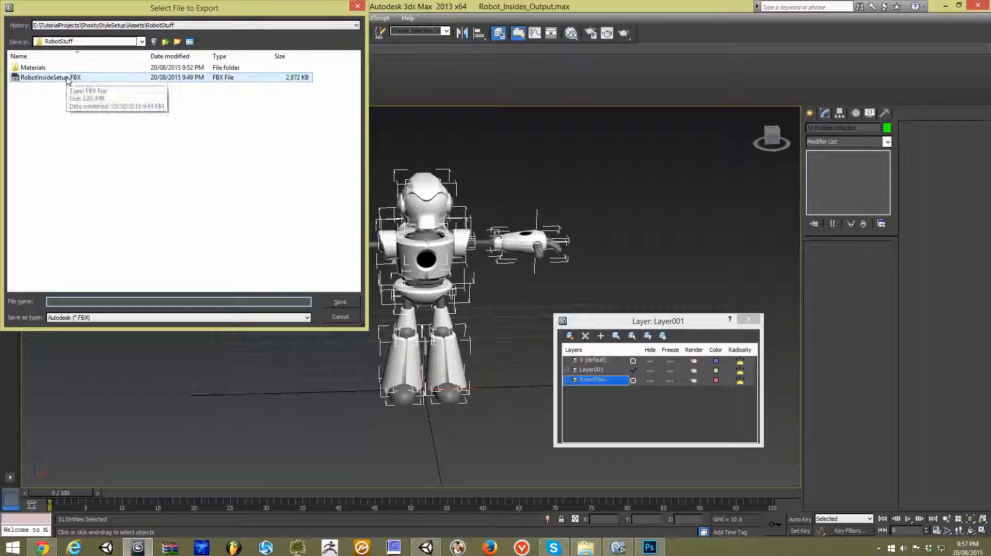
left_click(537, 316)
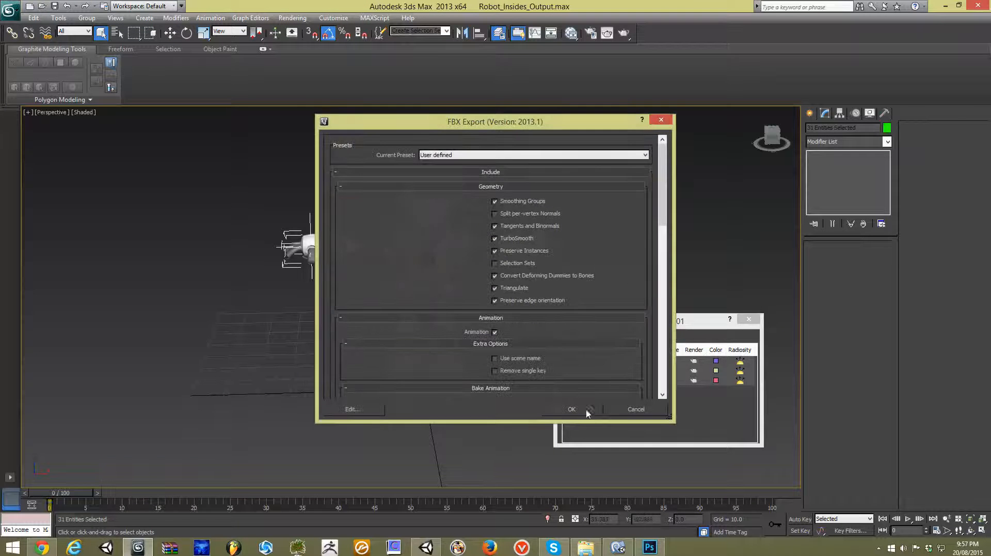
left_click(587, 411)
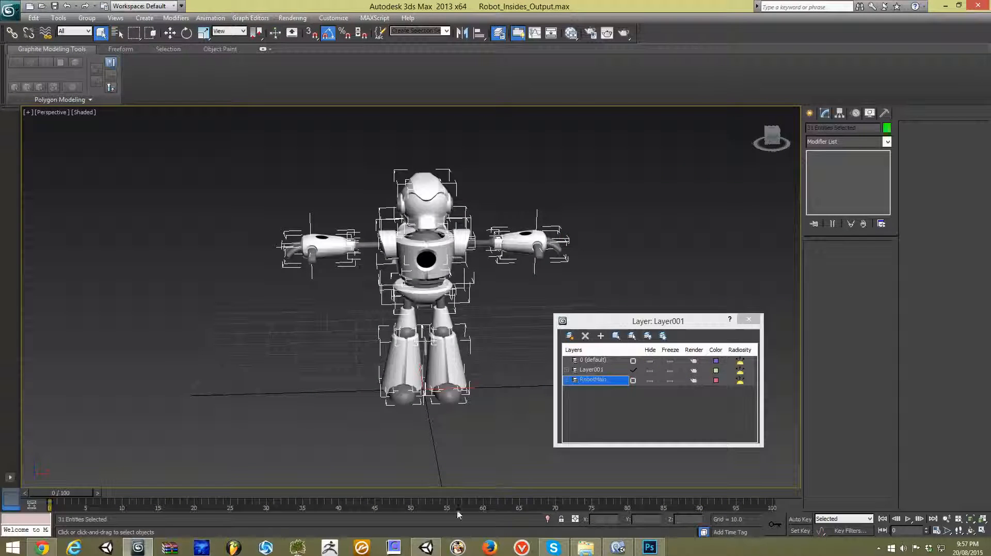
Step: Switch to Unity and vary the Robot material's Height Offset to check how the robot fills in
left_click(429, 547)
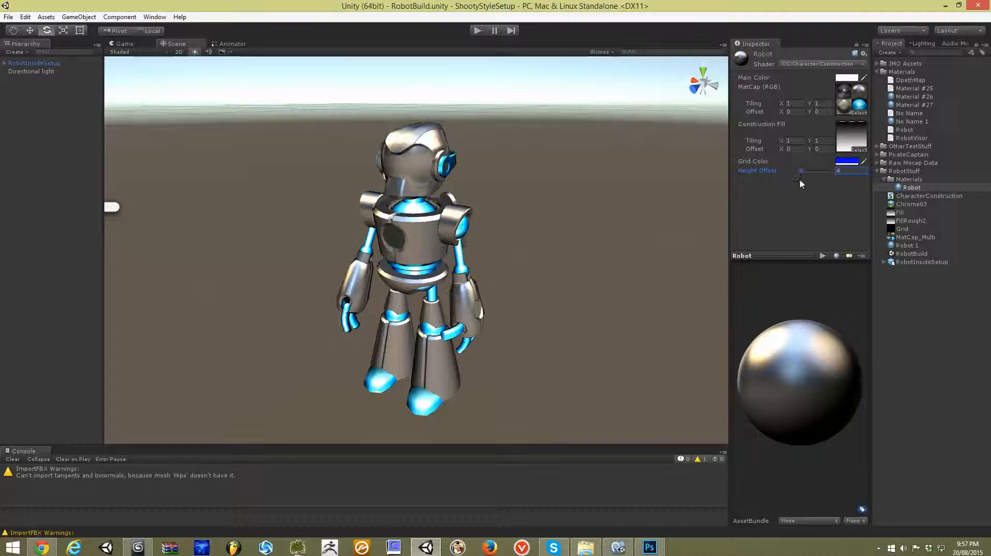
mouse_move(800, 172)
left_mouse_down()
mouse_move(834, 172)
mouse_move(805, 173)
left_mouse_up()
Step: Switch back to 3ds Max, hide Layer001 and select all outer shell parts
left_click(138, 547)
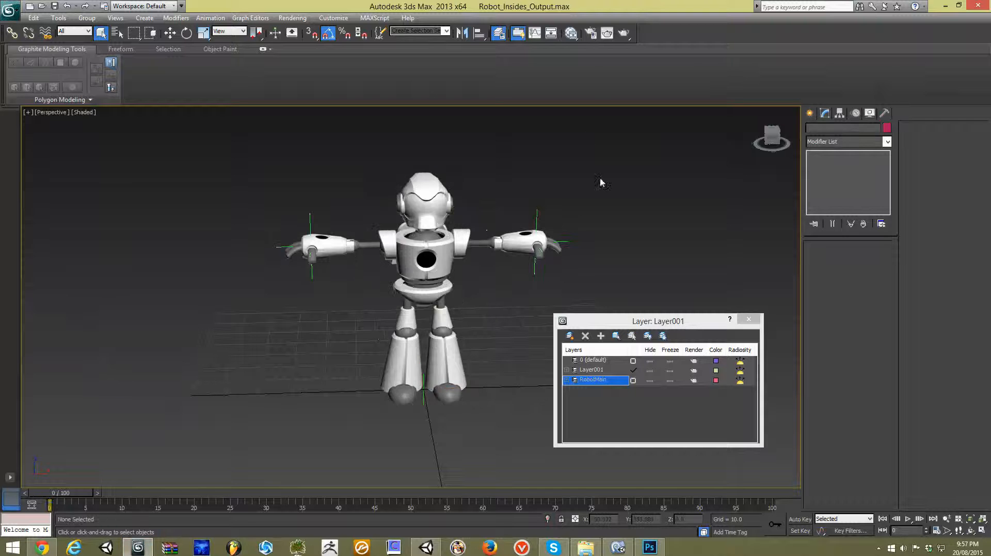
left_click(651, 370)
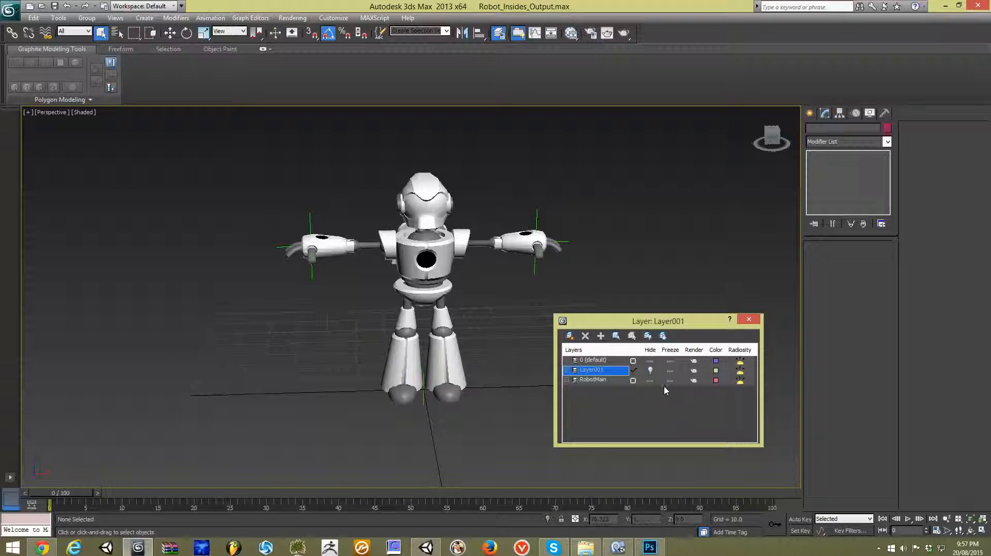
left_click_drag(611, 167, 240, 413)
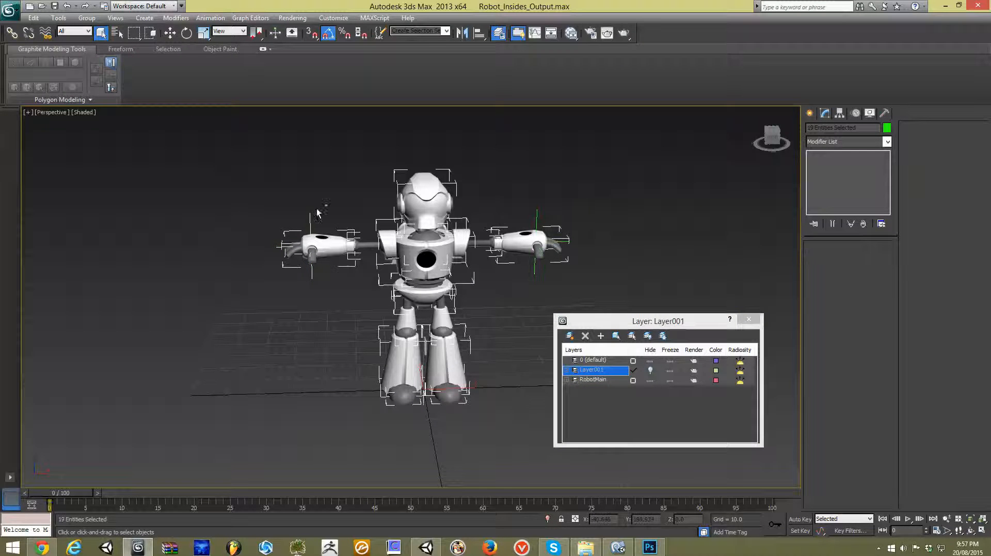
Step: Remove the extra objects near the robot's feet from the selection and open the outer shell's UVs in the UV editor
middle_click_drag(442, 421, 341, 361)
scroll(341, 360, "up", 3)
left_click(319, 337, "alt")
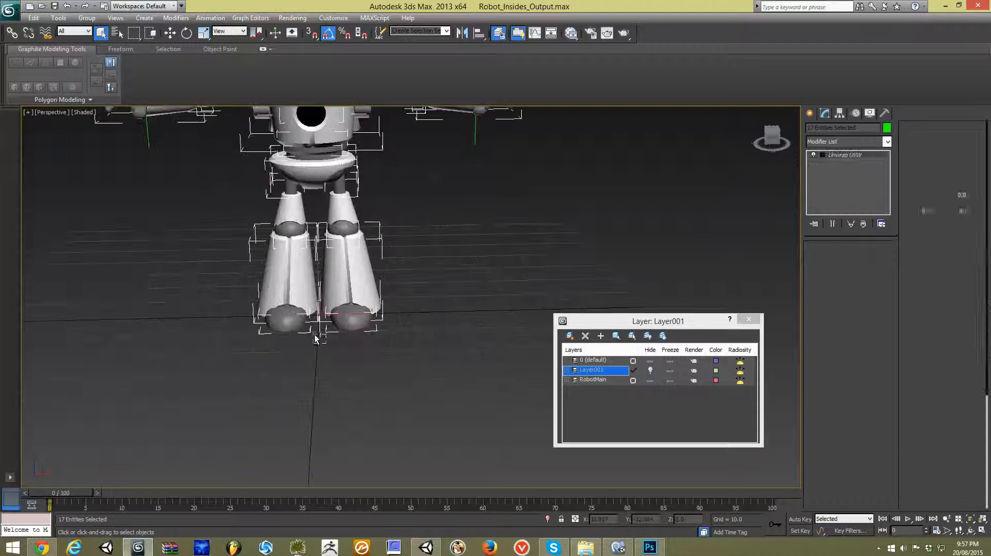
scroll(413, 333, "down", 4)
left_click(854, 371)
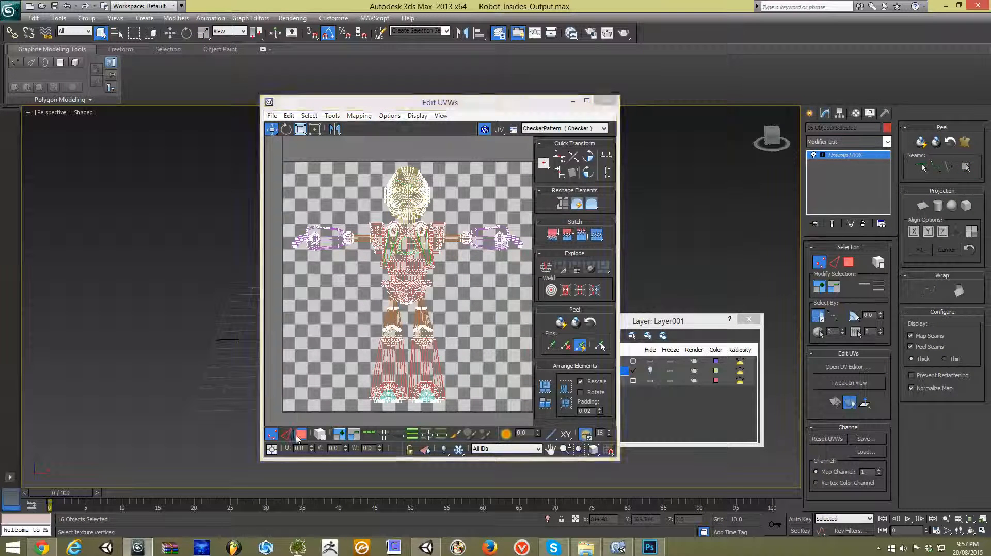
Step: Select all of the shell's UV faces, rotate them upside down and clear the selection
left_click(300, 433)
key("ctrl+a")
left_click(288, 129)
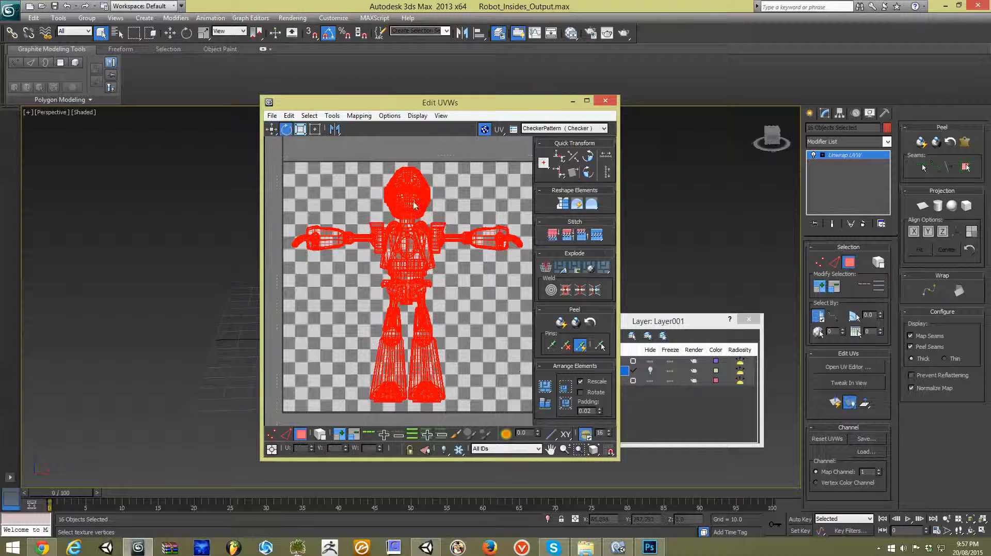
left_click_drag(445, 226, 409, 347)
left_click(500, 221)
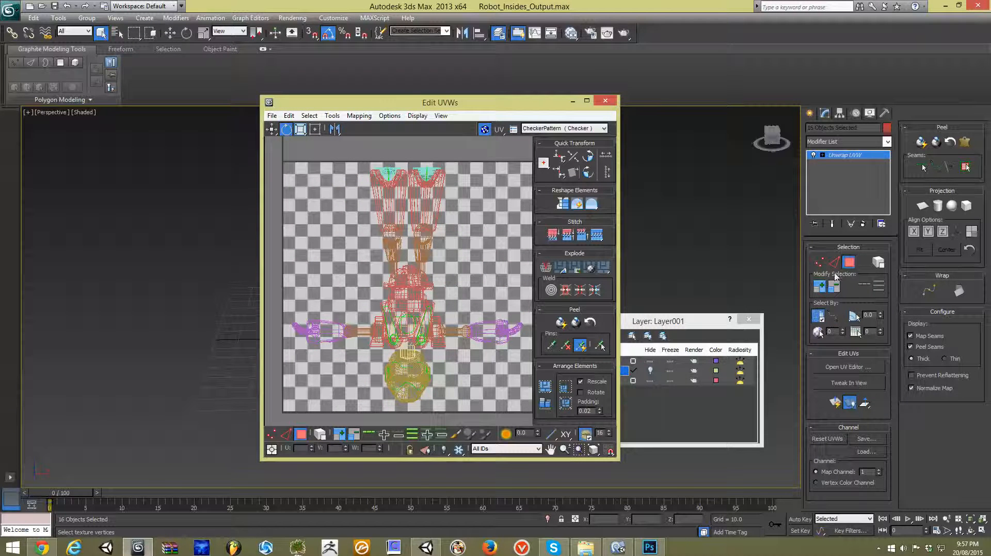
Step: Close the UV editor, show Layer001 again and select all inner and outer robot parts
left_click(651, 370)
left_click_drag(275, 162, 487, 260)
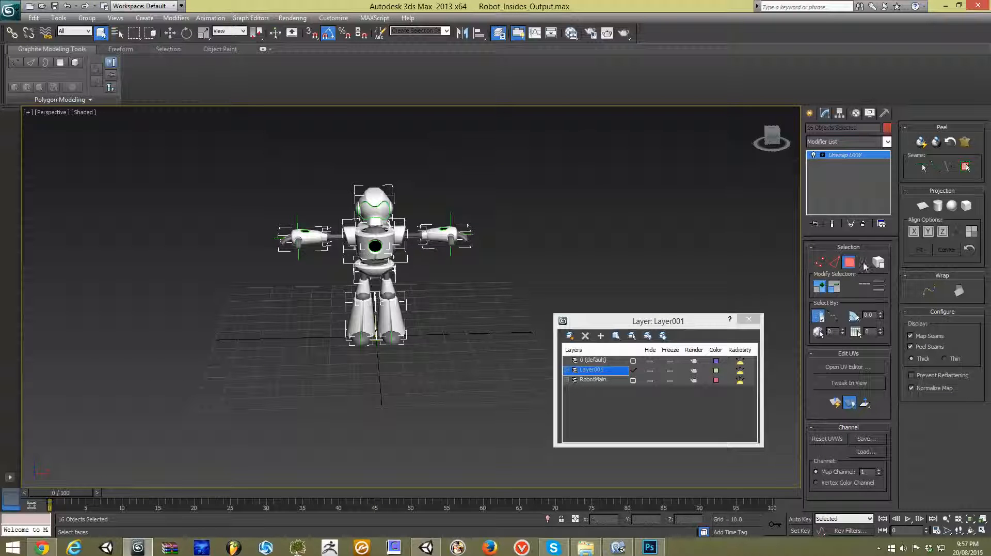
left_click_drag(176, 152, 518, 369)
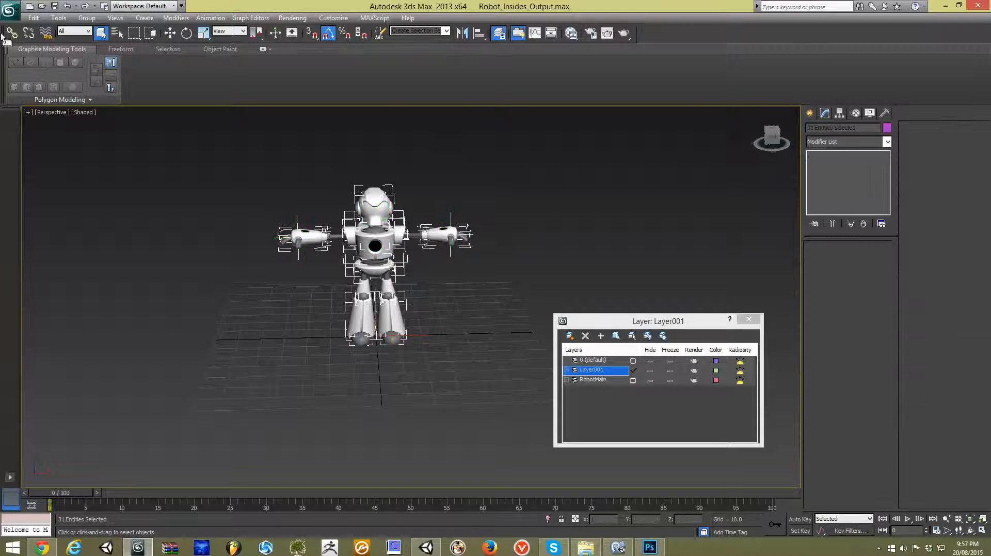
Step: Export the selected parts as FBX over RobotInsideSetup.FBX with the existing export options
left_click(10, 9)
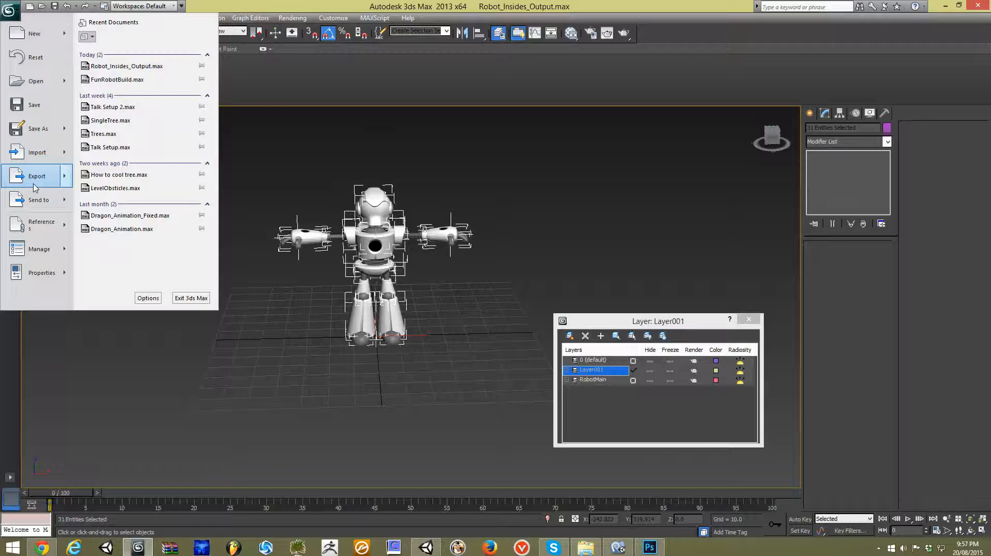
mouse_move(35, 187)
left_click(129, 82)
left_click(62, 78)
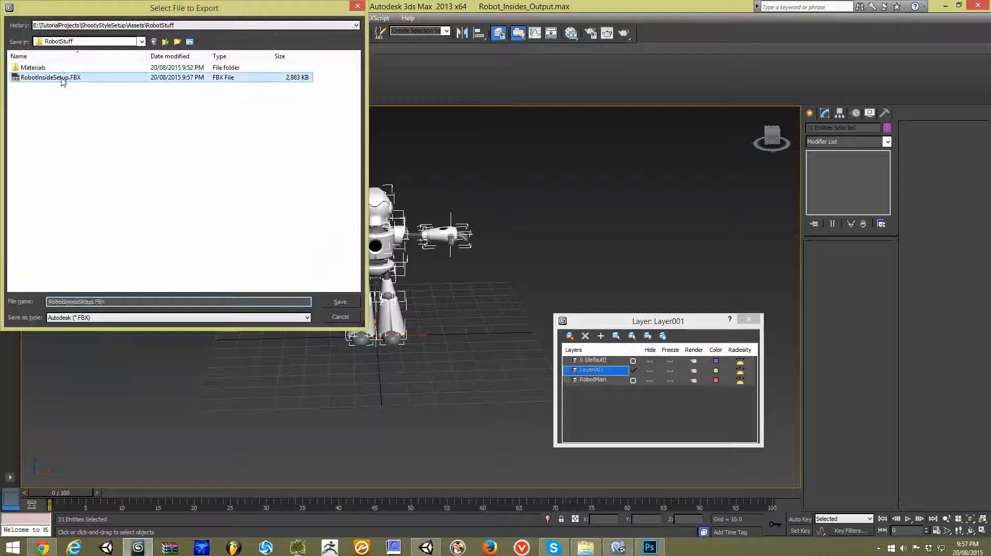
double_click(62, 78)
left_click(547, 315)
left_click(564, 411)
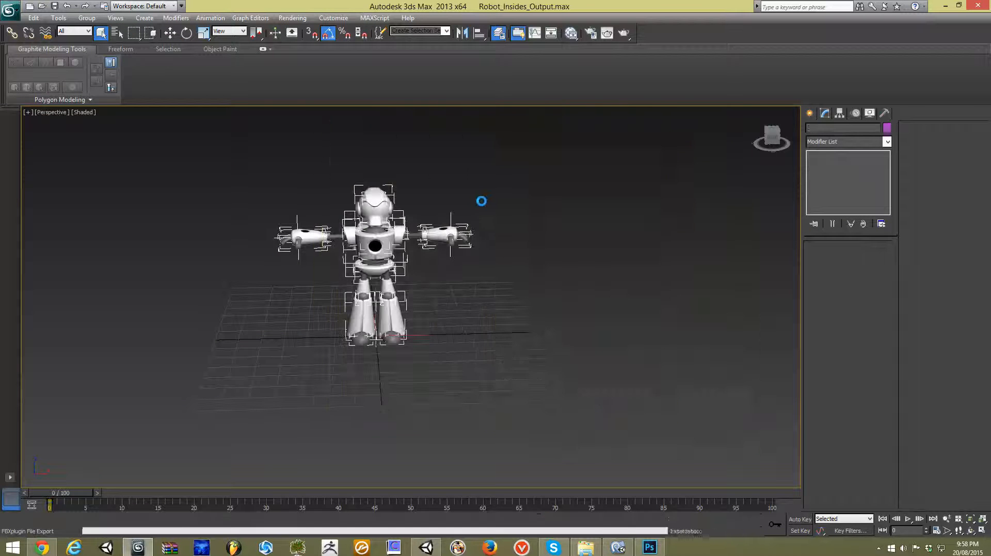
Step: Switch to Unity, vary the Robot material's Height Offset and inspect the reimported robot up close
left_click(427, 547)
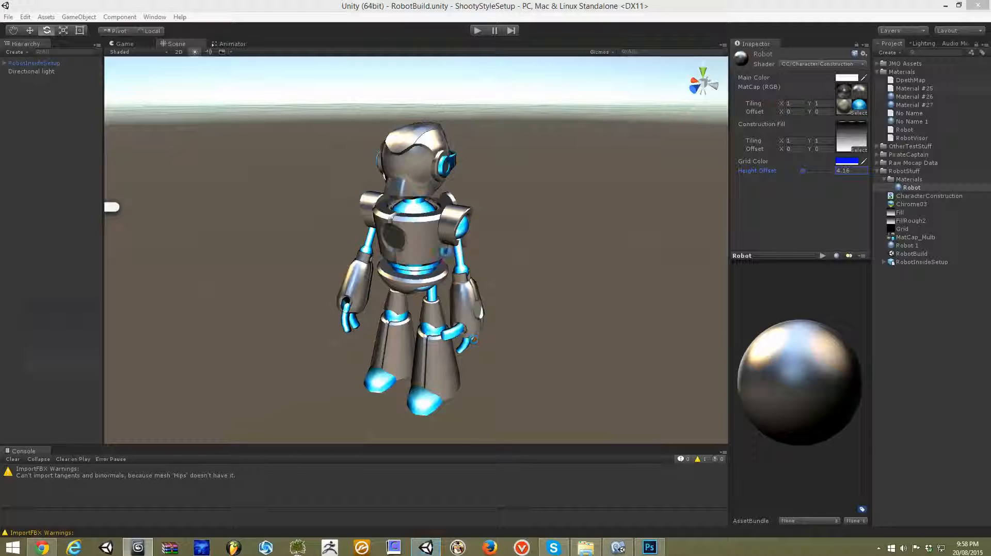
mouse_move(801, 171)
left_mouse_down()
mouse_move(834, 167)
mouse_move(804, 169)
left_mouse_up()
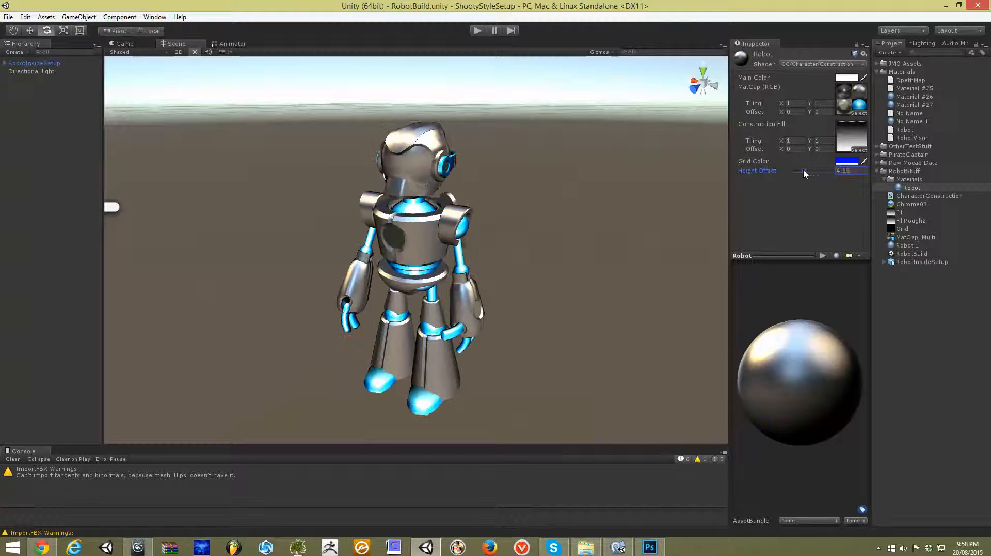
left_click(631, 178)
left_click_drag(630, 177, 563, 198, "alt")
scroll(562, 202, "up", 3)
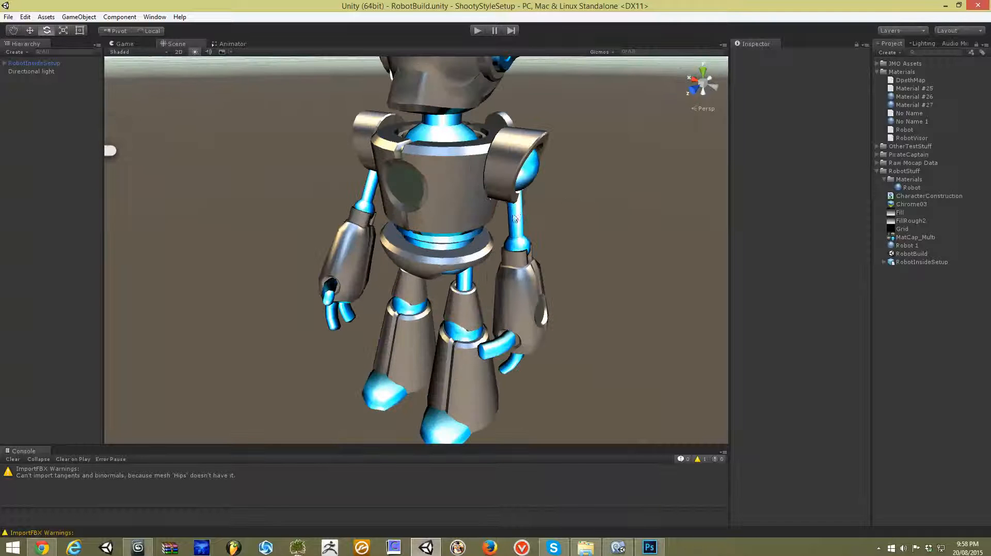
left_click(512, 216)
key("f")
Step: Select the robot's chest, locate its shader and open CharacterConstruction in the code editor
left_click(426, 228)
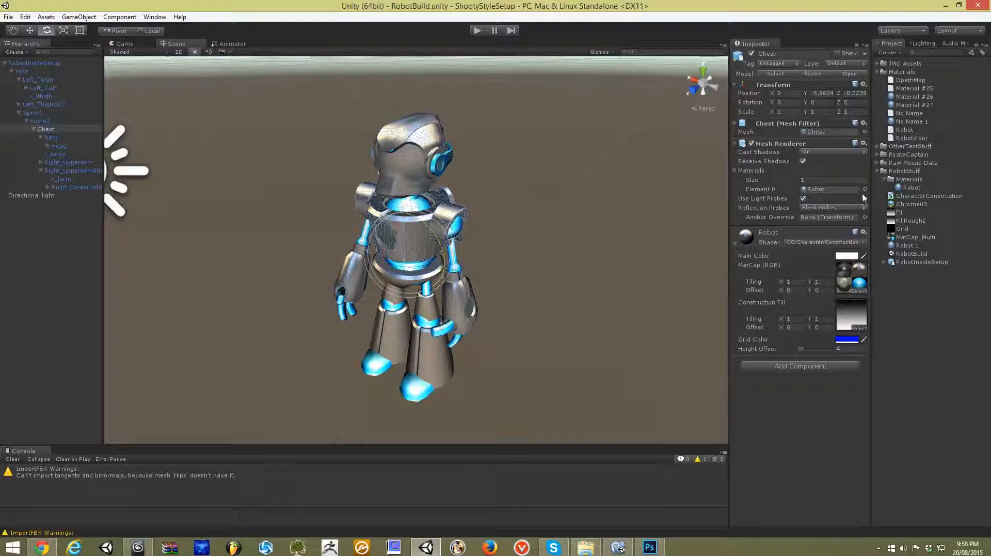
left_click(863, 232)
left_click(901, 255)
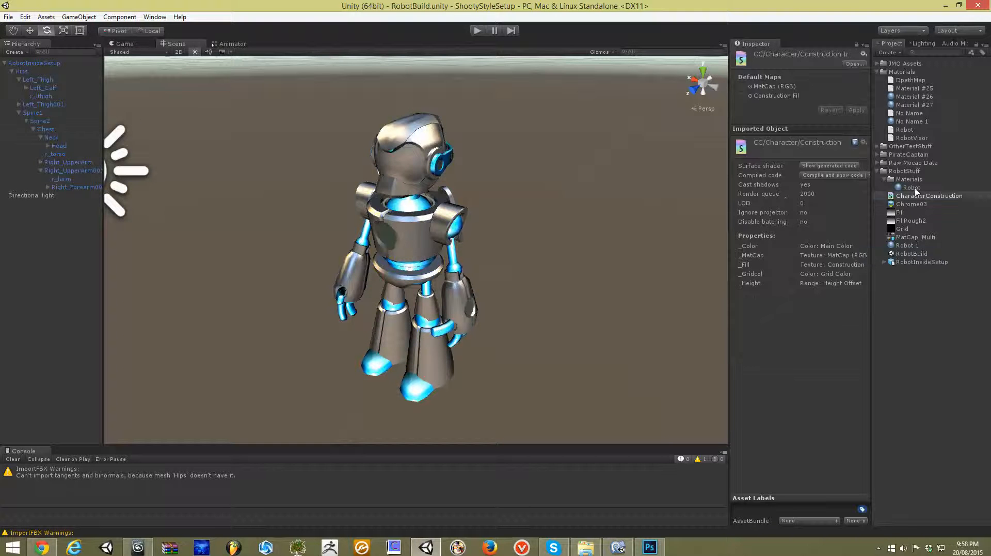
double_click(919, 197)
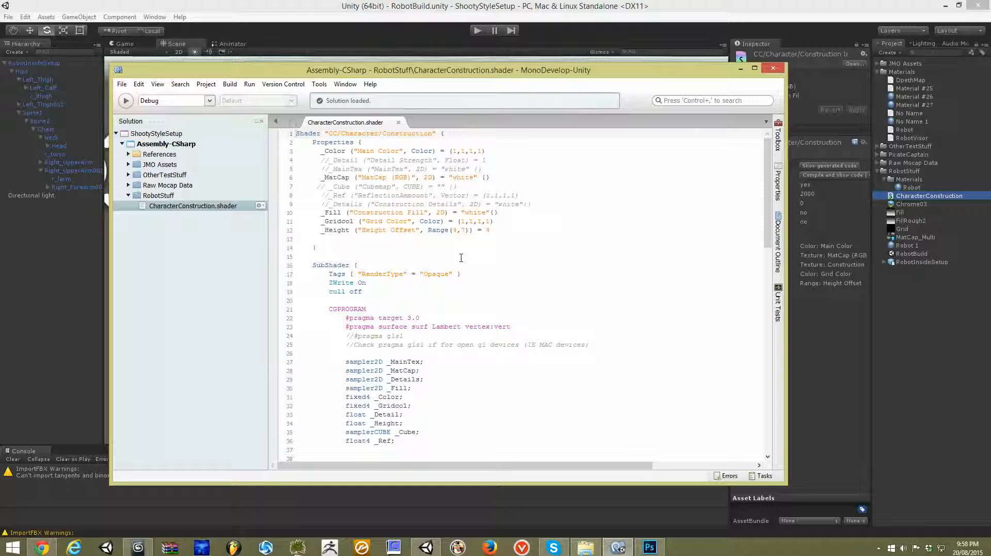
Step: Read through the shader code and examine the Input struct with its uv_Fill:TEXCOORD1 line
scroll(471, 212, "down", 7)
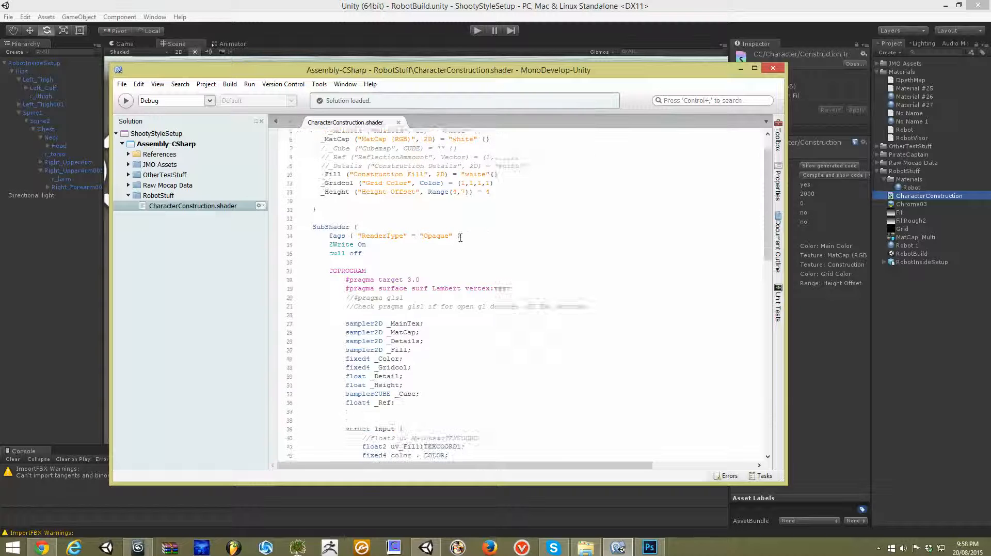
scroll(437, 207, "down", 2)
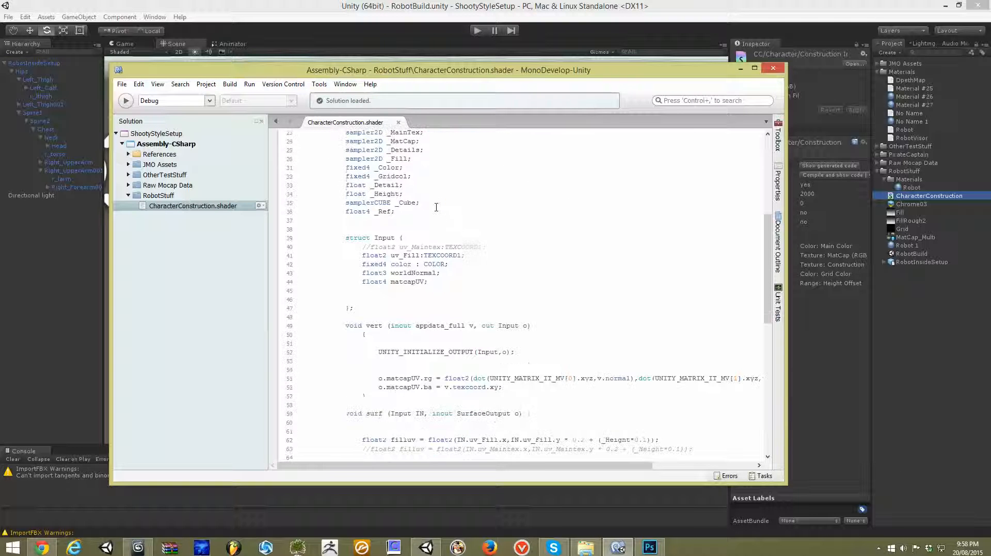
scroll(442, 195, "down", 4)
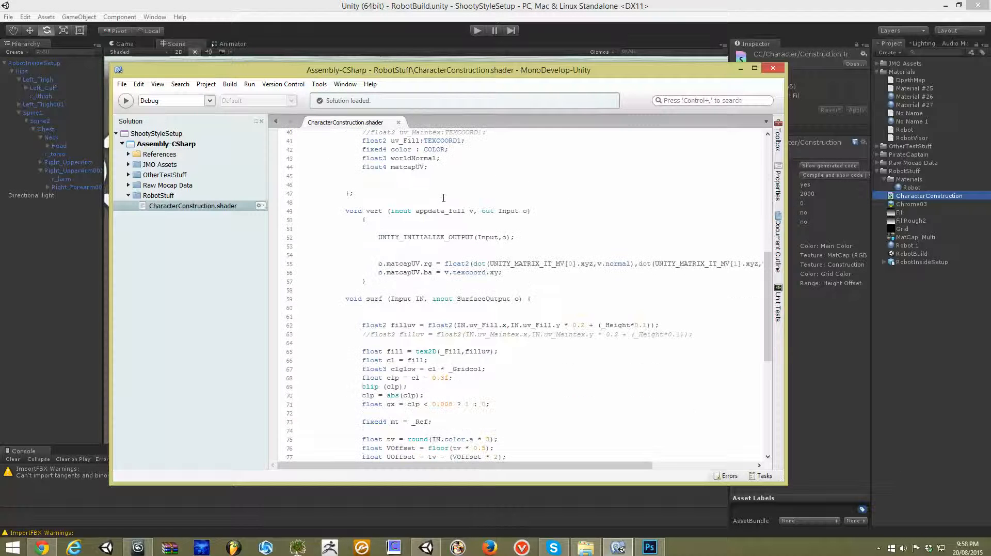
scroll(442, 198, "up", 3)
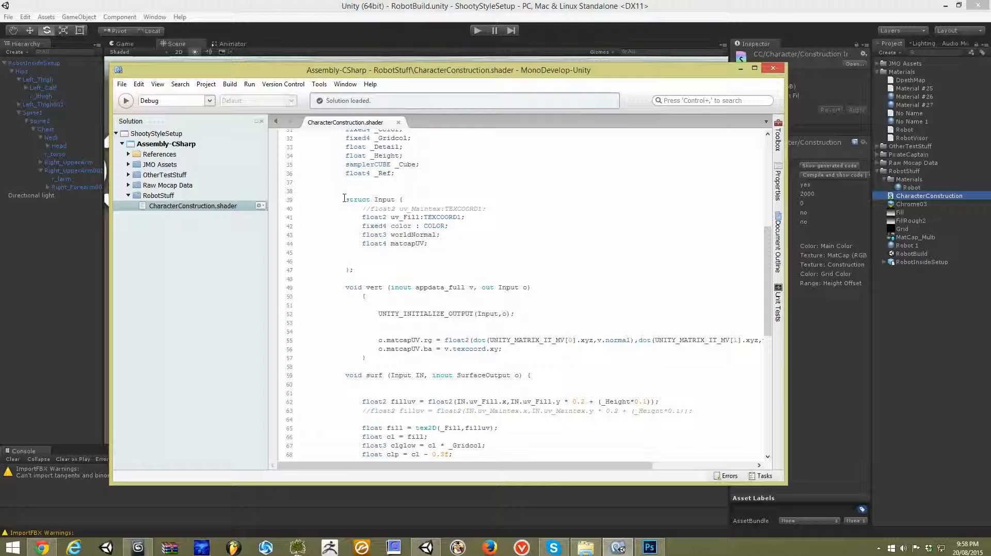
left_click_drag(345, 200, 474, 219)
left_click(483, 220)
Step: Switch to 3ds Max, select the robot's head and set its Unwrap UVW map channel to 2
left_click(137, 547)
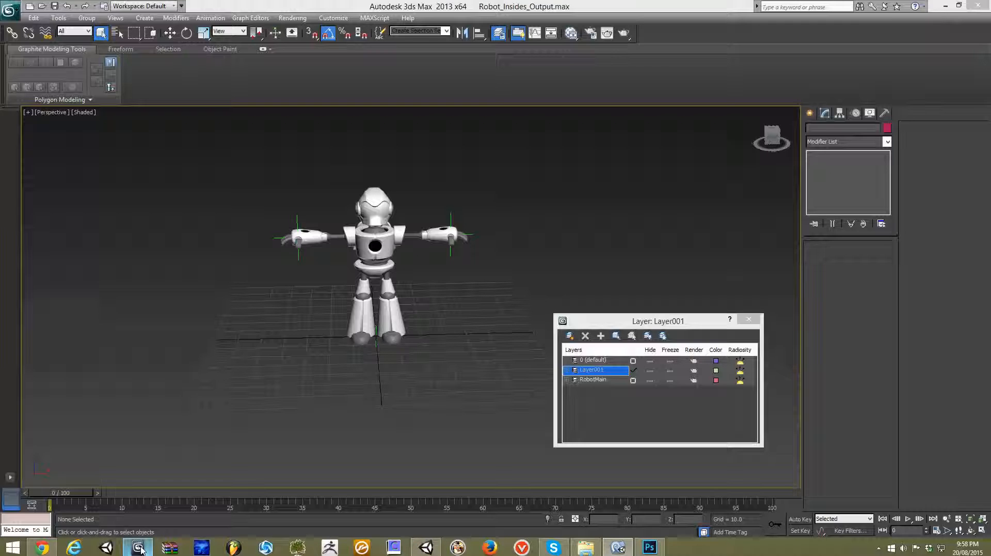
left_click(374, 204)
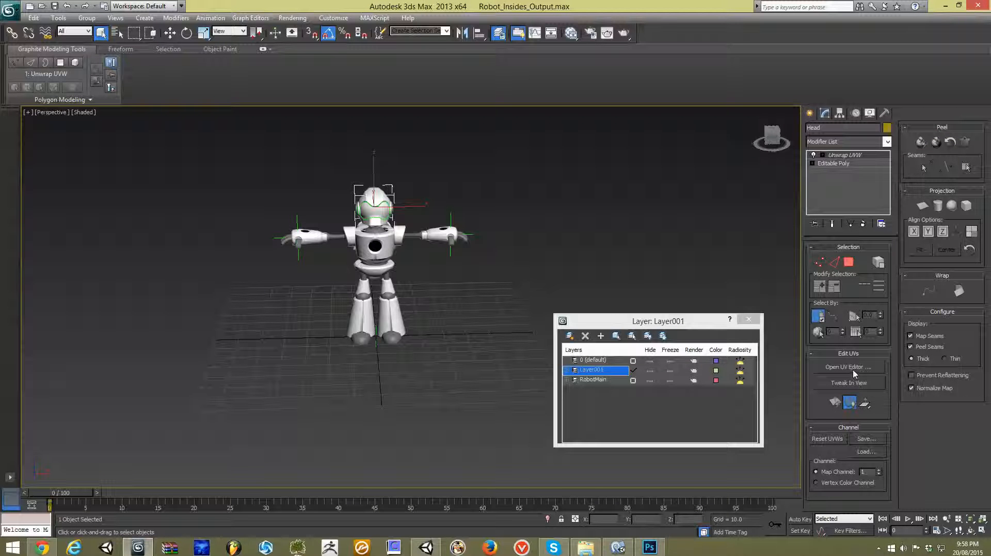
left_click(879, 468)
left_click(439, 308)
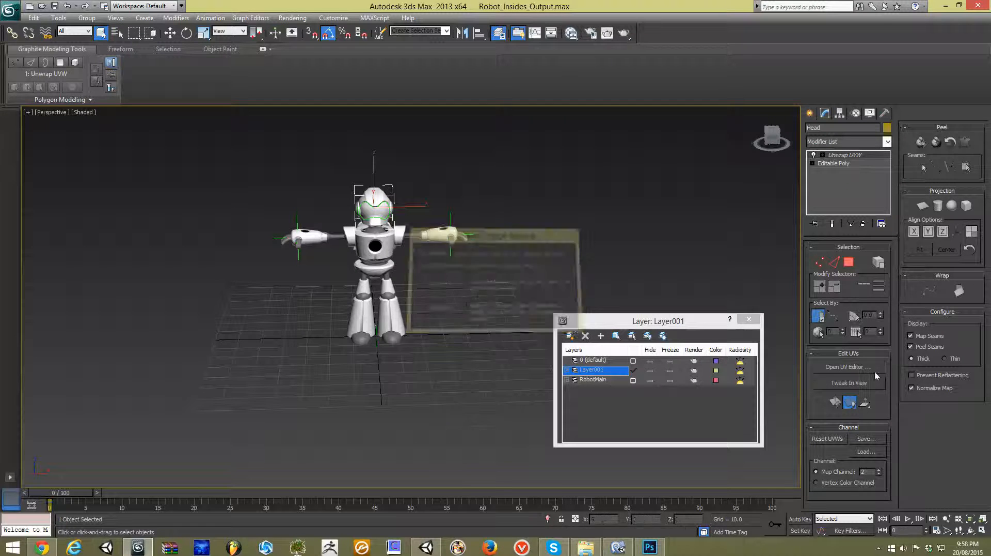
Step: Inspect the head's channel 2 UVs in the UV editor, close it and leave polygon sub-object mode
left_click_drag(359, 170, 480, 268)
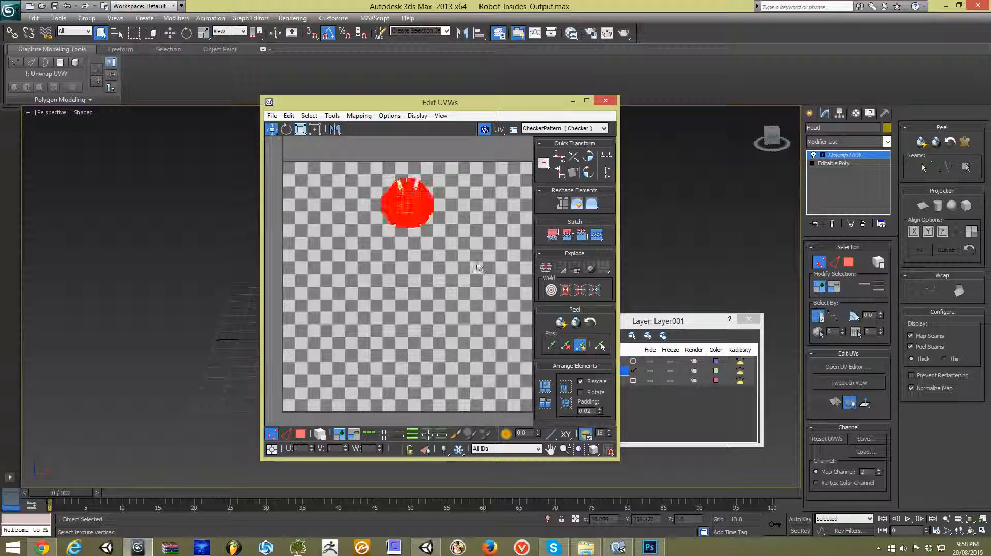
left_click(329, 175)
left_click(849, 261)
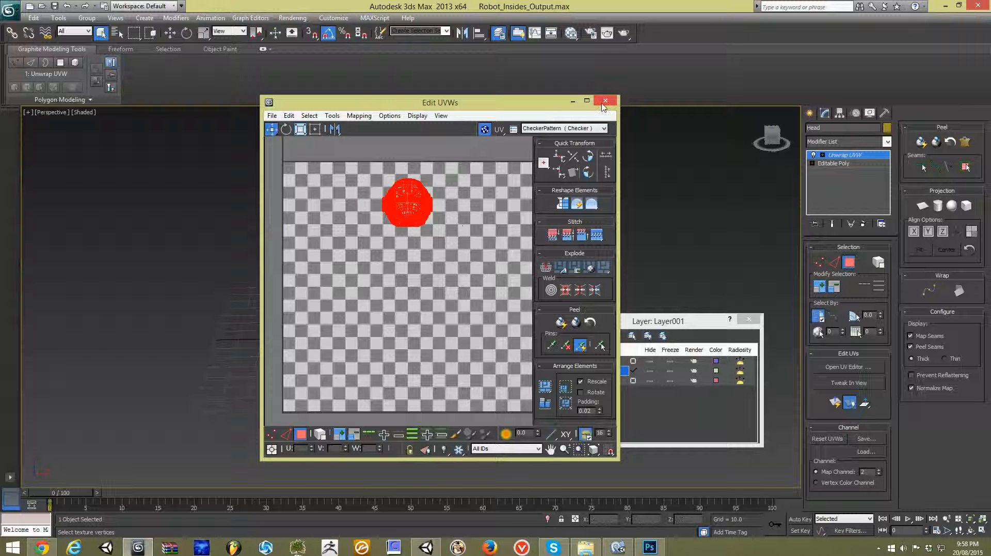
left_click(606, 101)
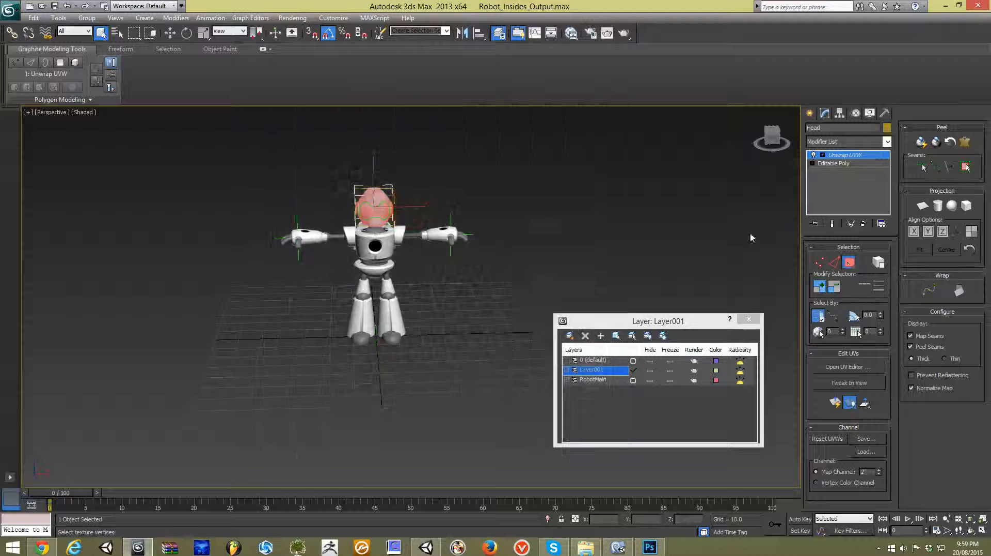
left_click(849, 262)
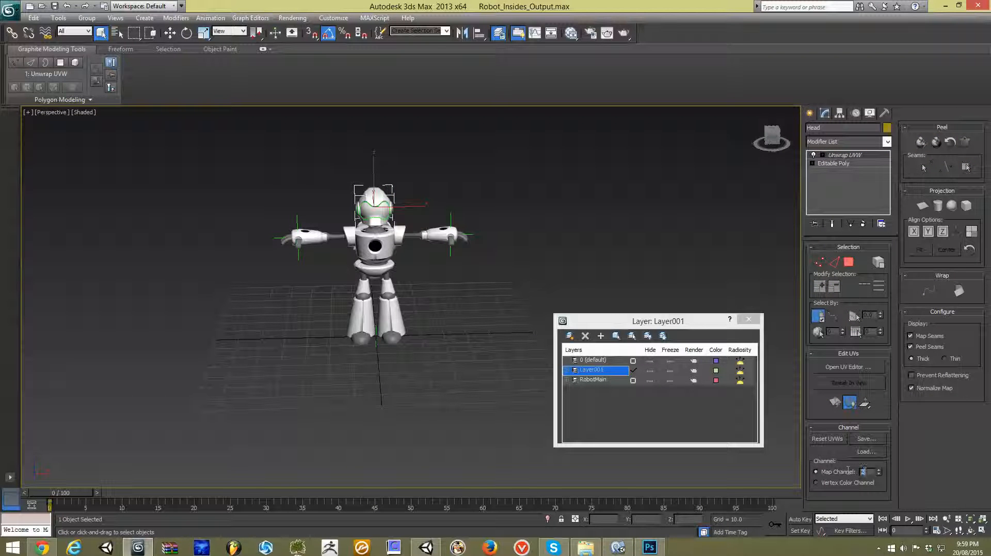
Step: Check the TEXCOORD1 line in MonoDevelop and return to 3ds Max to view the robot from an angle
left_click(618, 546)
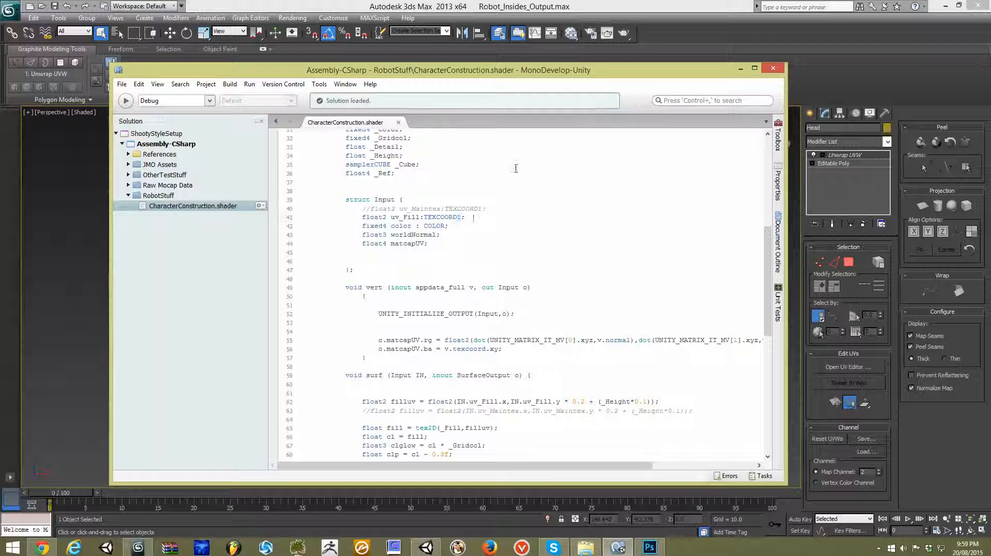
left_click(622, 5)
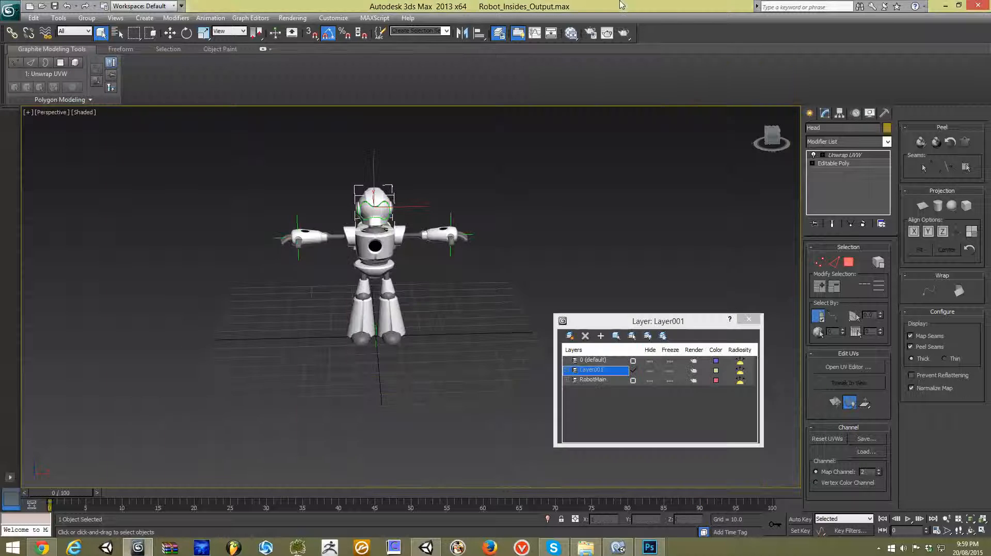
scroll(504, 183, "up", 4)
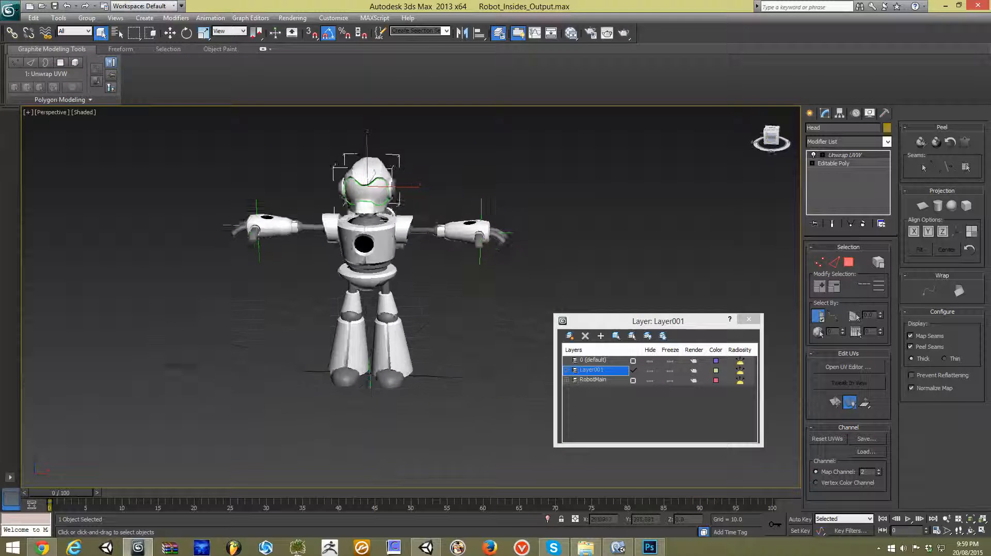
middle_click_drag(504, 184, 551, 141, "alt")
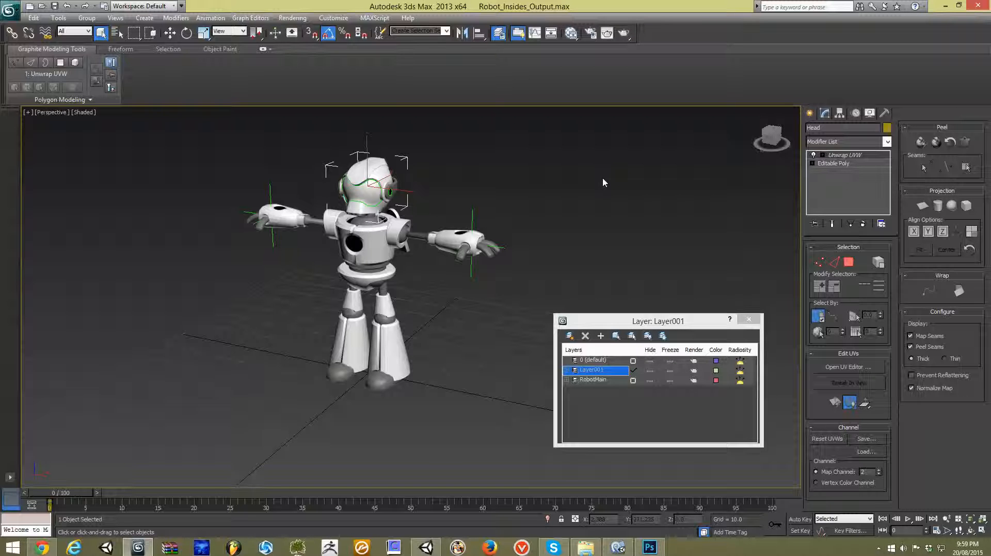
Step: Switch to MonoDevelop and highlight uv_Fill and the struct Input declaration in the shader
left_click(618, 546)
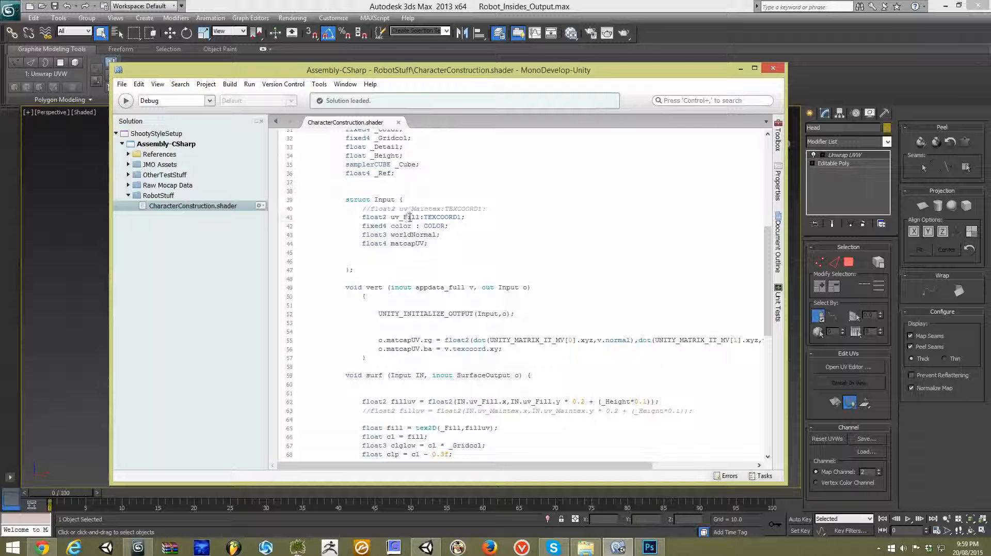
left_click_drag(390, 217, 419, 219)
left_click_drag(343, 201, 400, 205)
left_click(400, 205)
Step: Examine the filluv line in the surf function, highlighting its float2 declaration and the uv_Fill and _Height terms
scroll(375, 241, "down", 6)
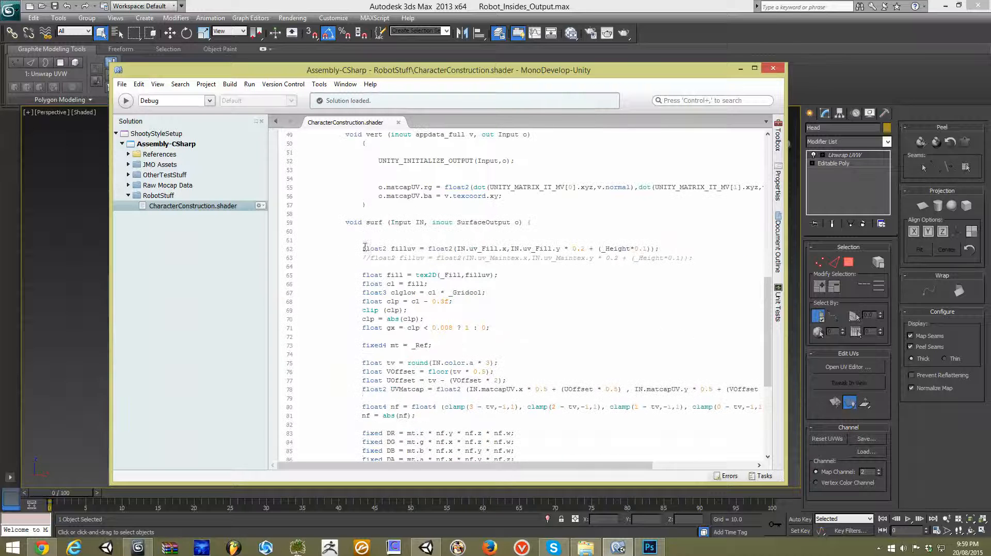
left_click_drag(363, 248, 448, 248)
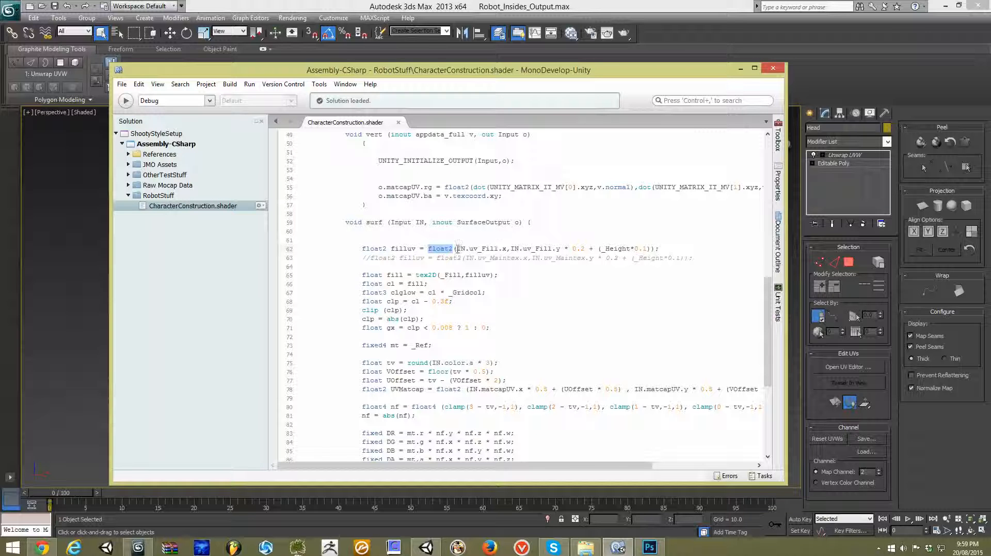
left_click_drag(457, 249, 651, 248)
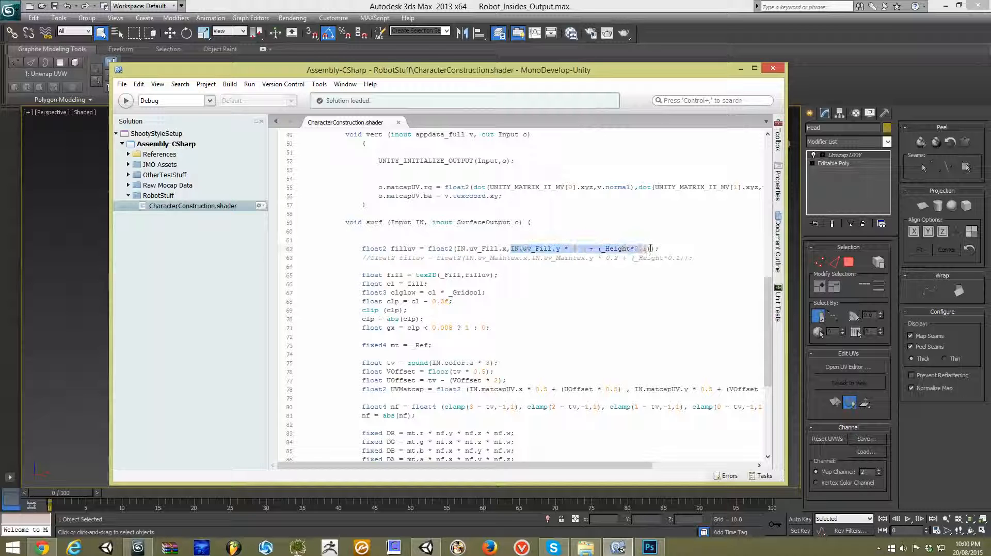
left_click(532, 248)
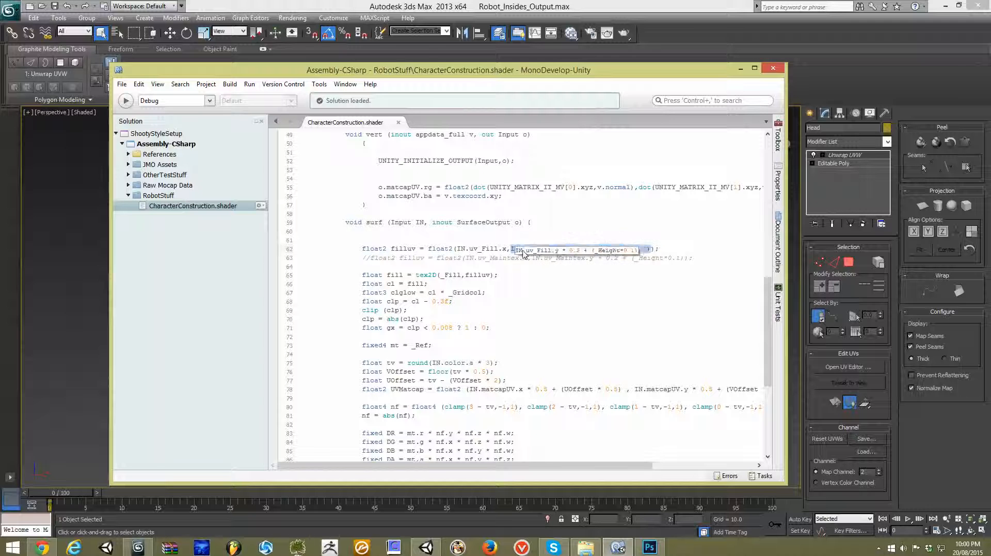
Step: Examine the filluv line in the surf function, highlighting the 0.2 multiplier and the _Height*0.1 offset, and compare it with the shader's properties
left_click_drag(572, 249, 587, 247)
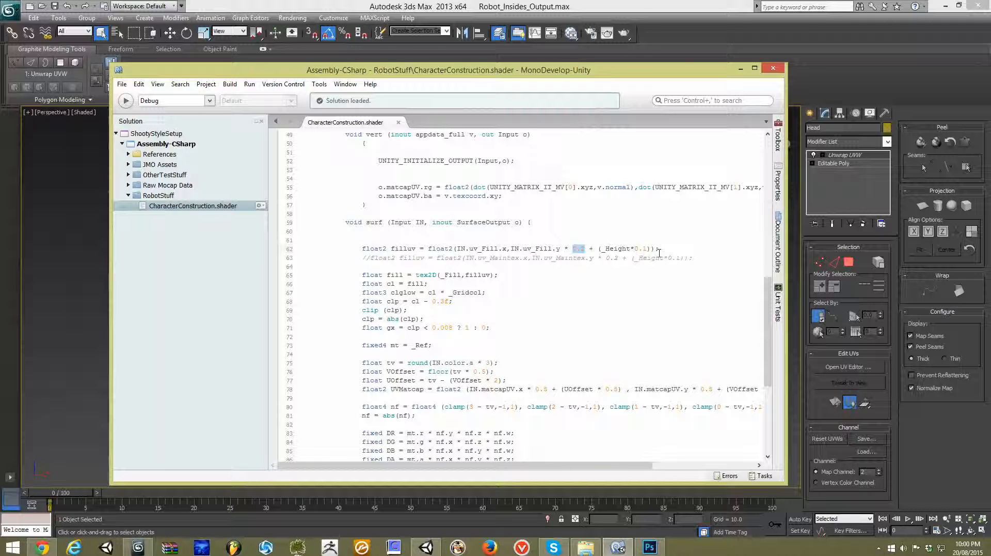
left_click_drag(588, 249, 653, 249)
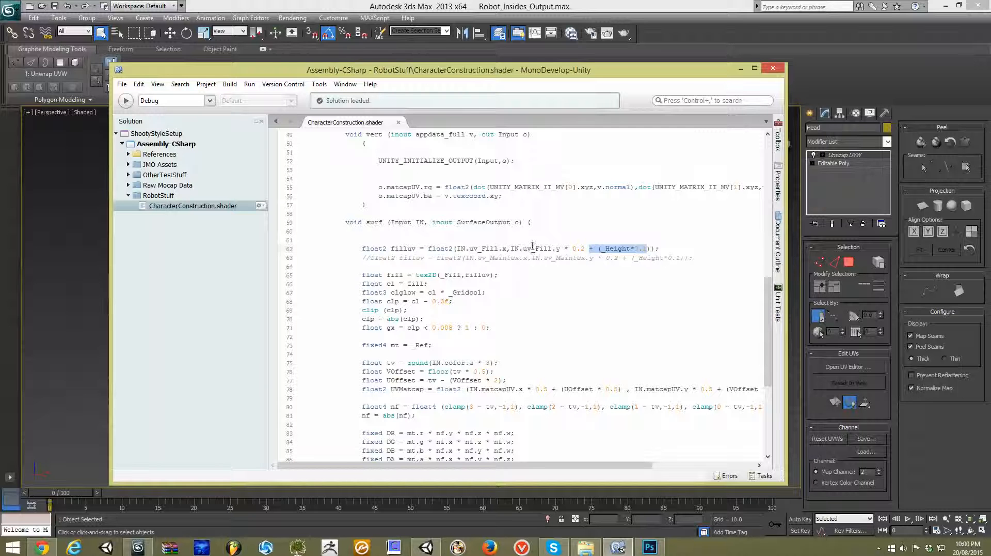
scroll(531, 233, "up", 15)
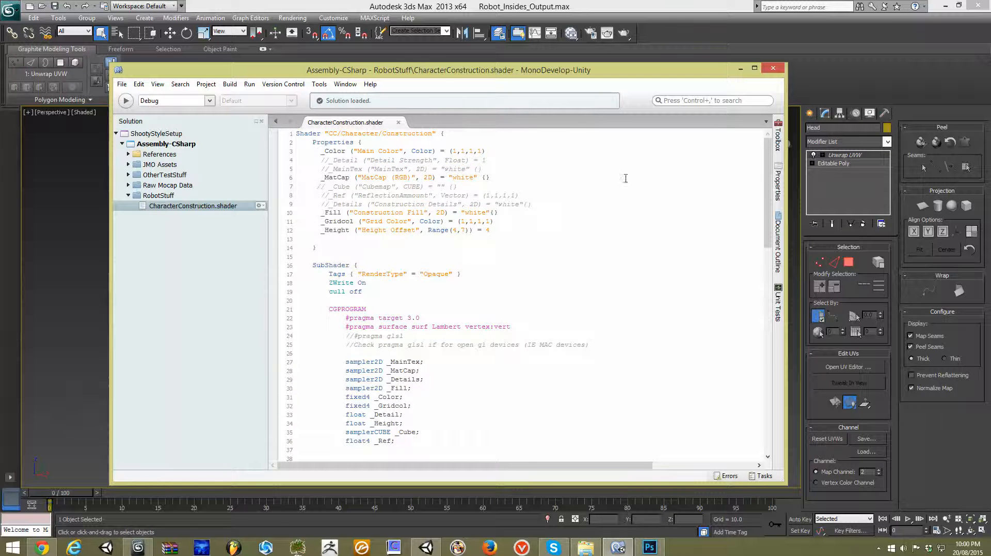
scroll(575, 222, "down", 15)
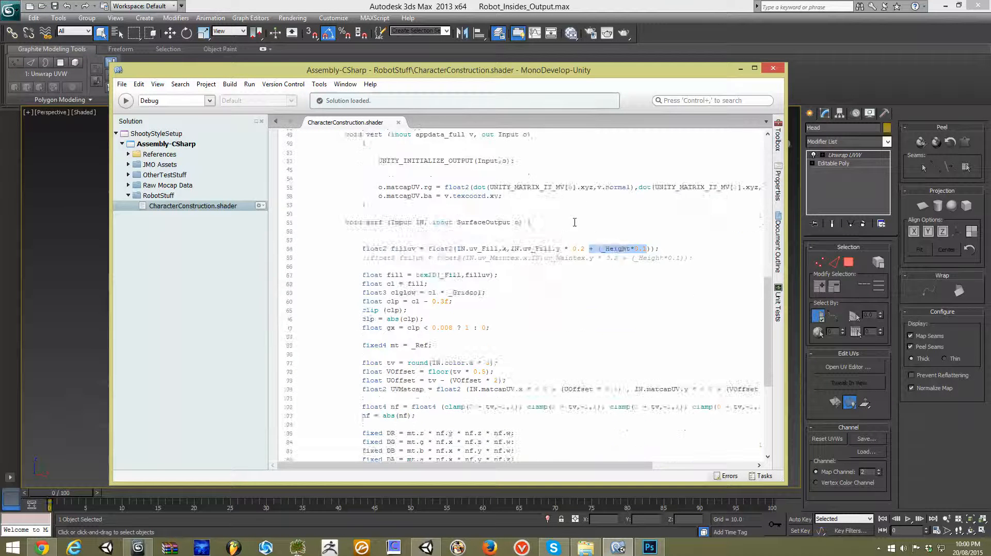
Step: Highlight the o.Emission = fe line near the end of the shader and the _Gridcol term in the lerp above it
scroll(574, 222, "down", 7)
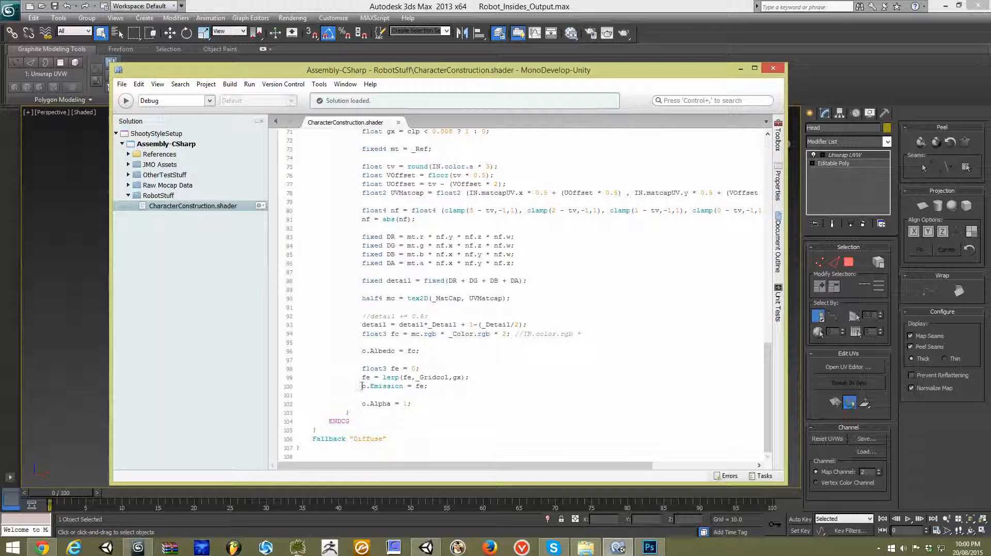
left_click_drag(362, 385, 460, 385)
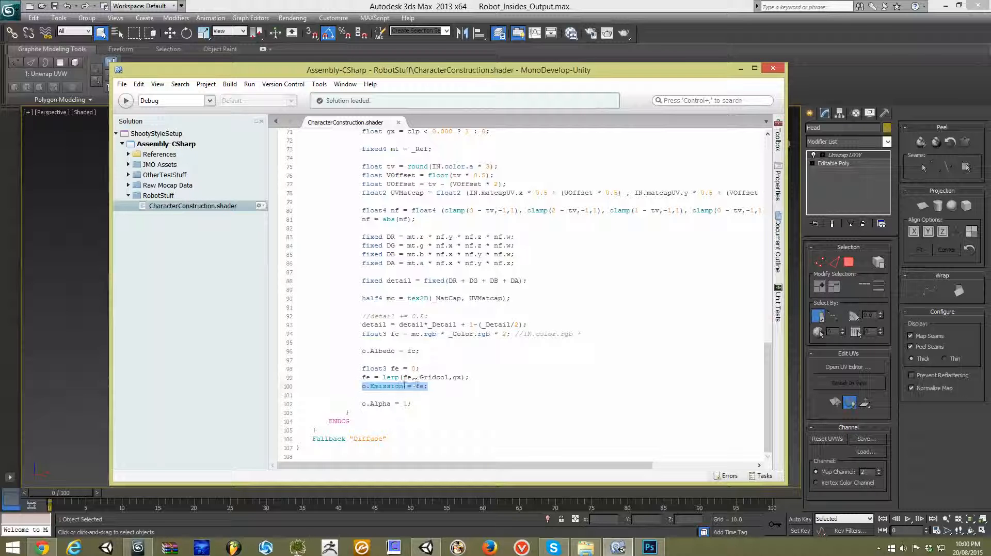
left_click_drag(419, 377, 451, 378)
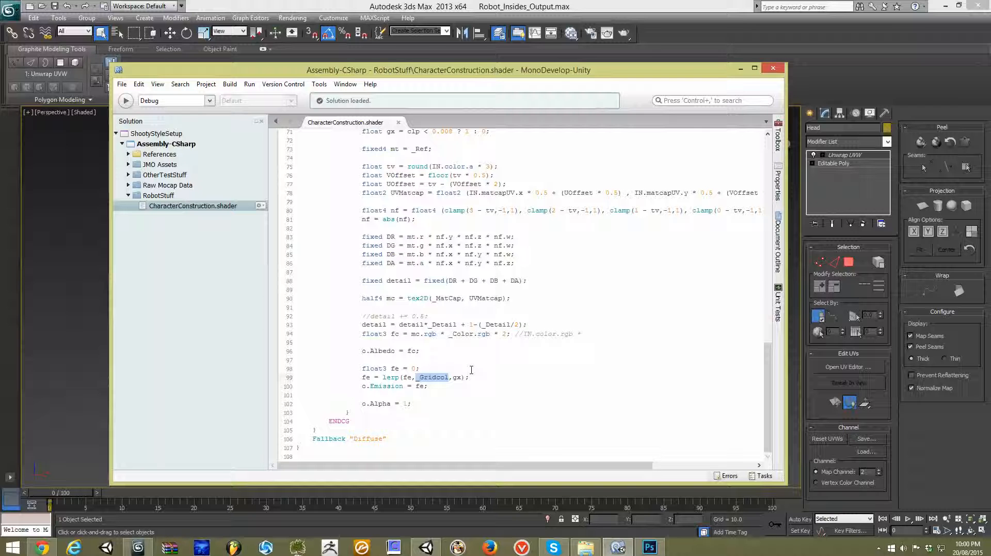
Step: Highlight the float gx threshold line and the clp = abs(clp) line in the surf function
scroll(439, 310, "up", 3)
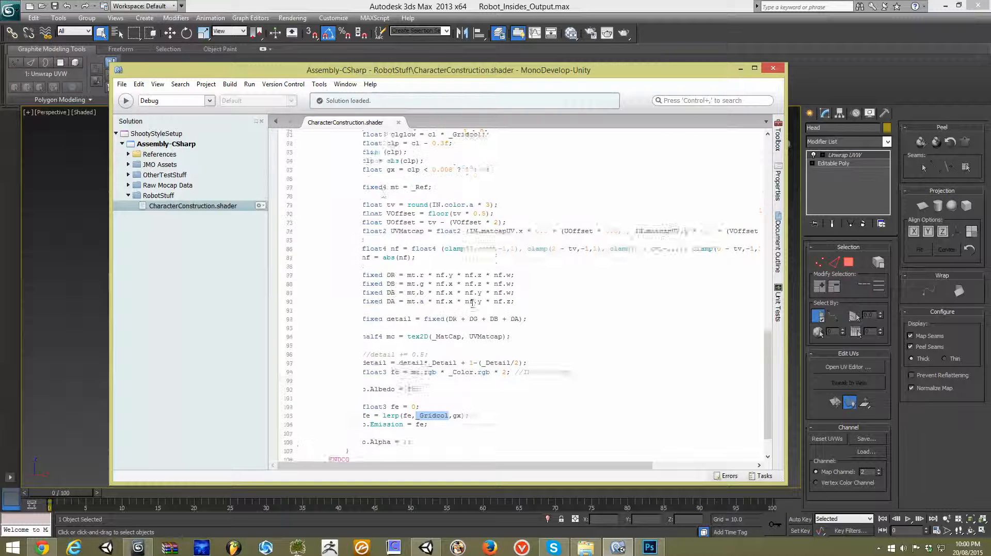
left_click_drag(365, 209, 495, 209)
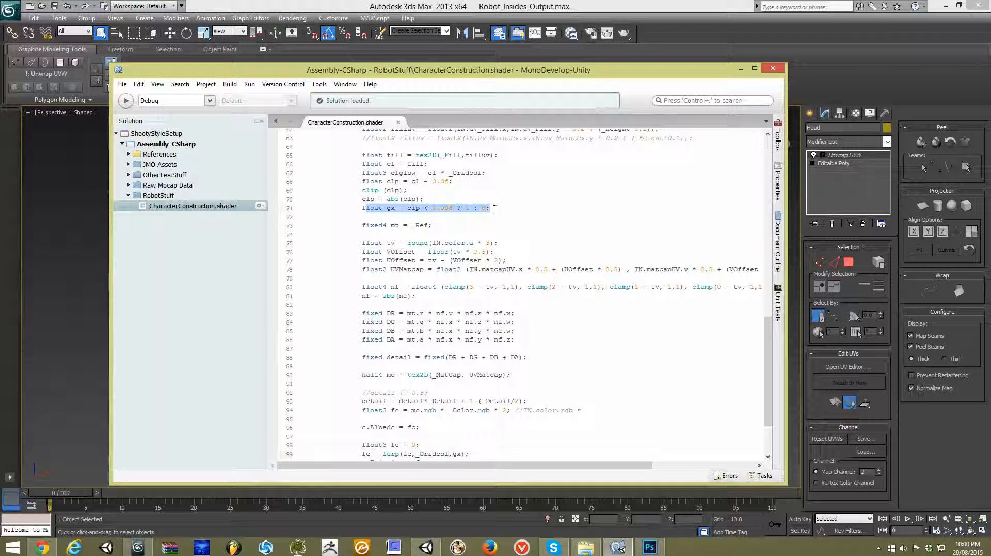
left_click(360, 207)
left_click_drag(361, 207, 485, 214)
left_click(407, 199)
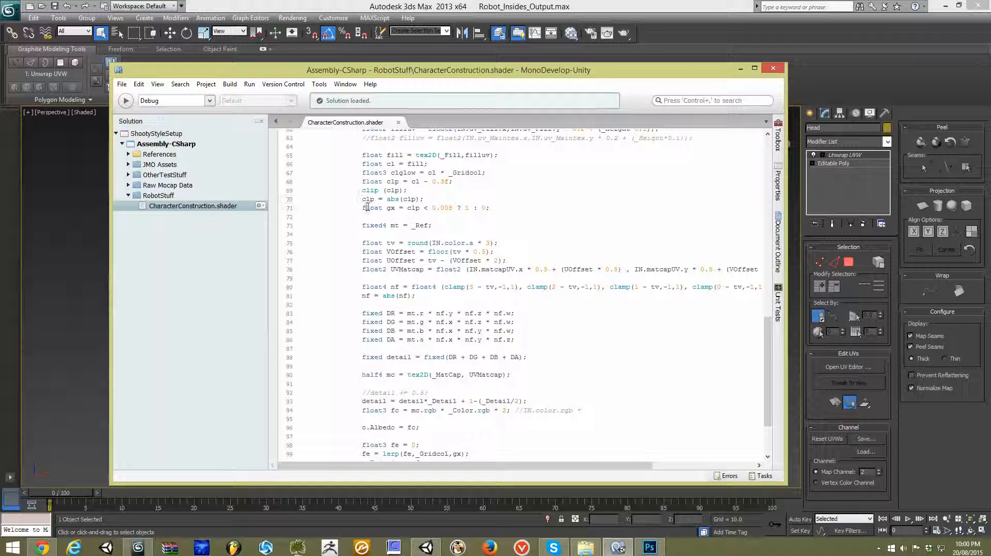
left_click_drag(363, 207, 497, 210)
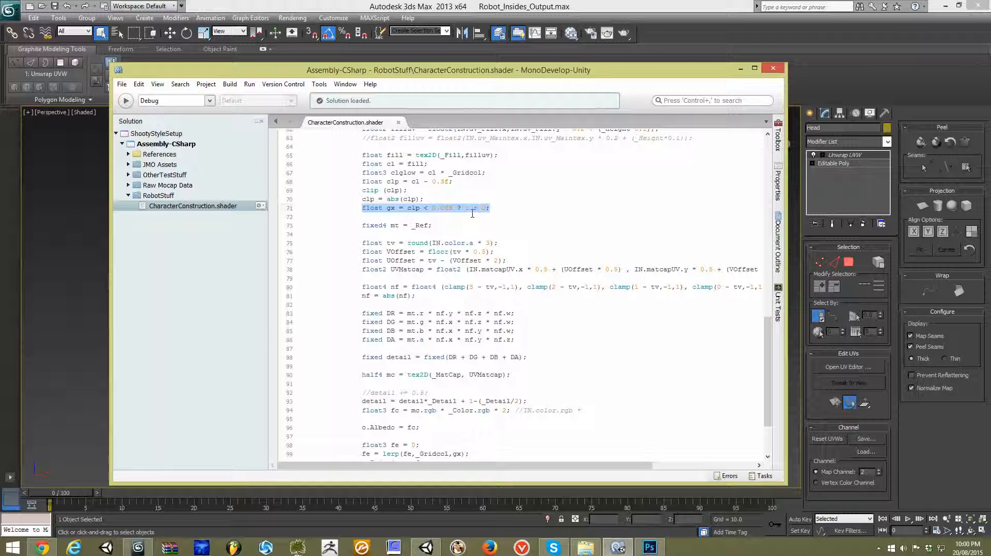
left_click_drag(362, 199, 424, 199)
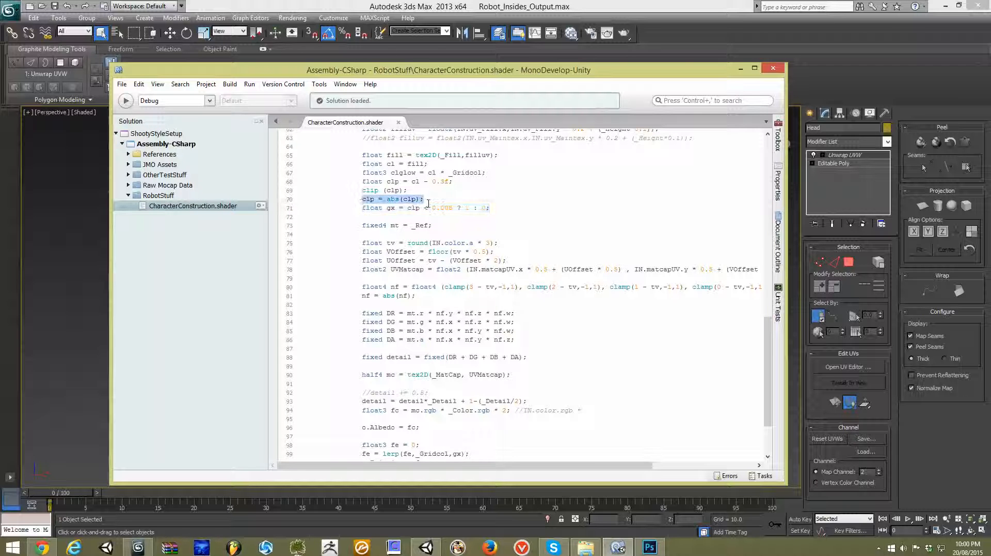
Step: Highlight the clip (clp) line in the surf function and clear the selection
scroll(392, 204, "up", 2)
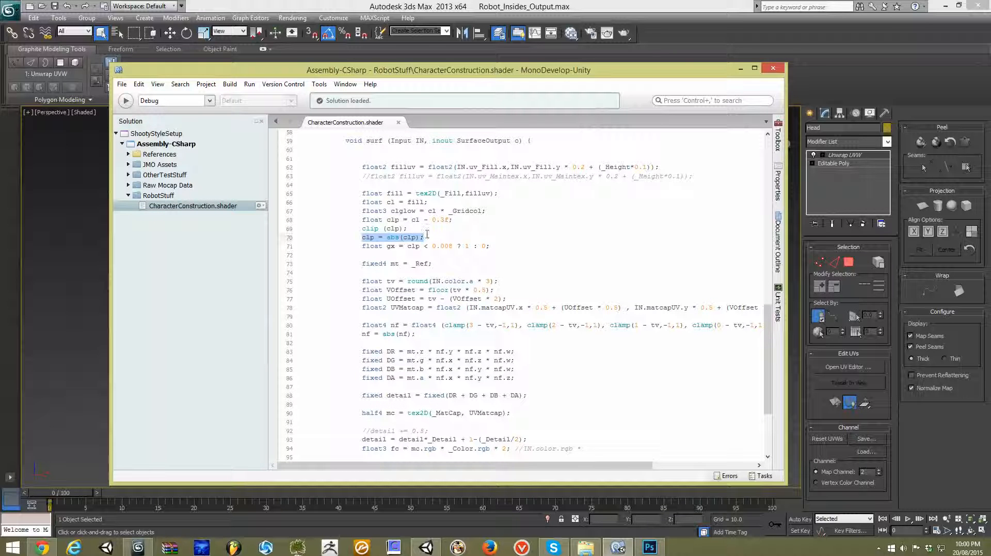
left_click(425, 237)
left_click_drag(362, 229, 409, 231)
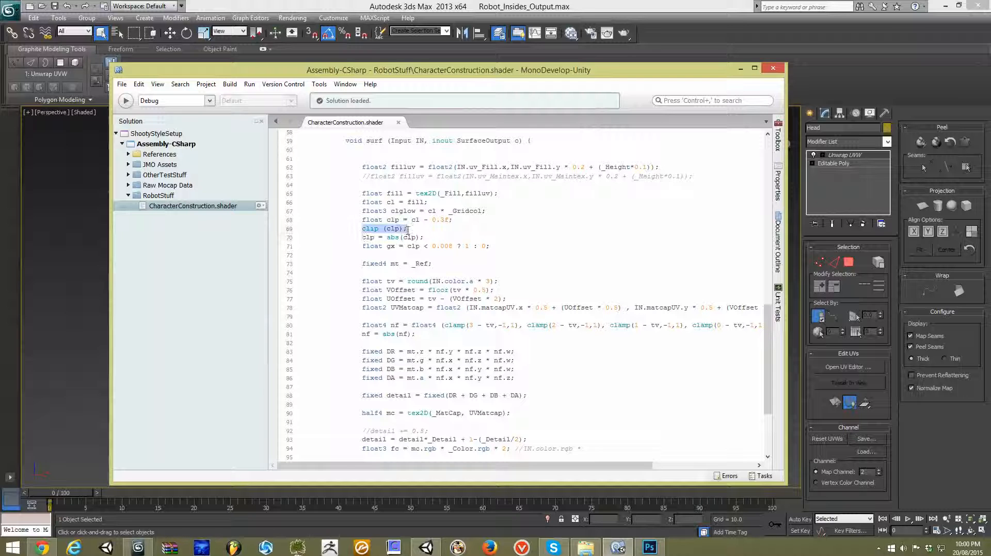
left_click(466, 235)
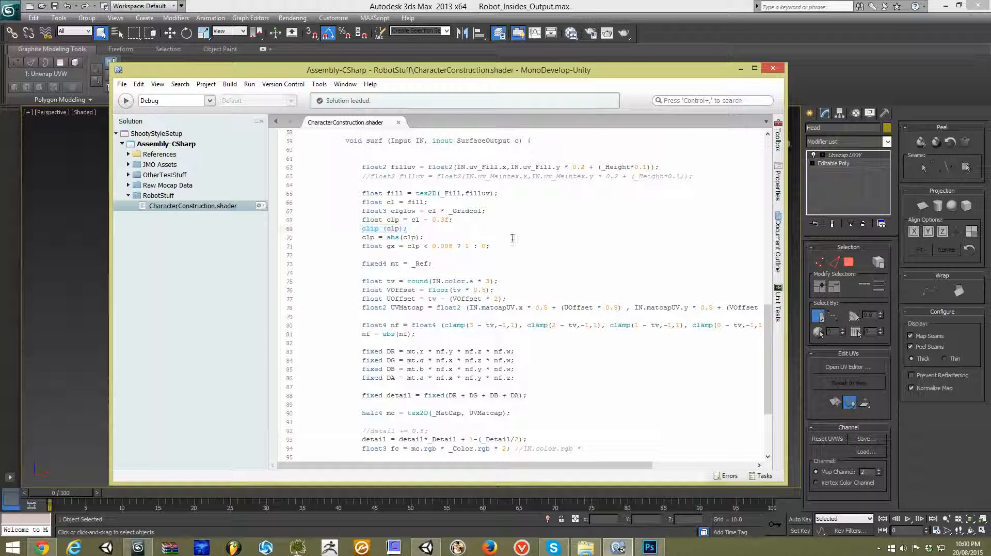
left_click(513, 238)
Step: Skim back through the shader code, close MonoDevelop and switch to Unity with the RobotBuild scene
scroll(548, 300, "up", 3)
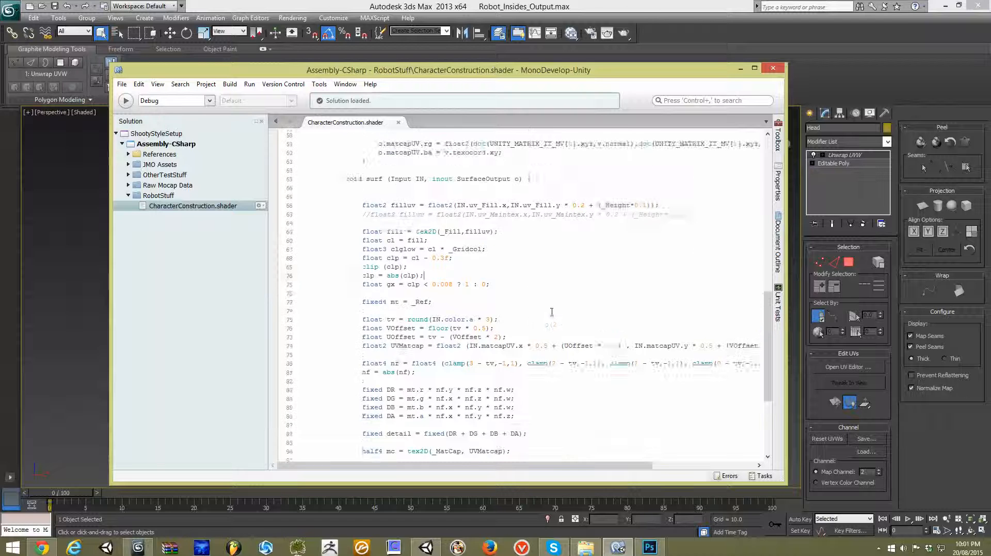
scroll(552, 311, "down", 3)
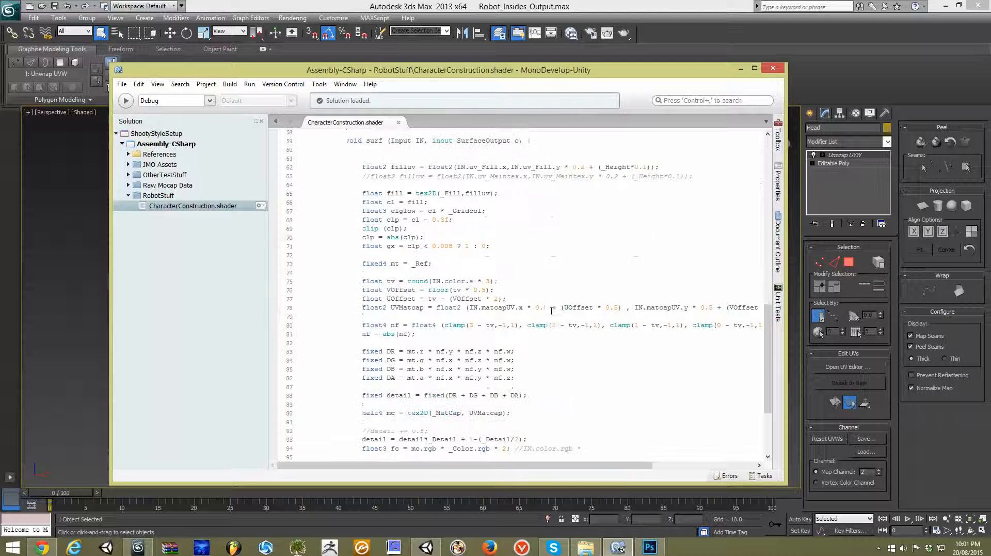
scroll(543, 218, "up", 12)
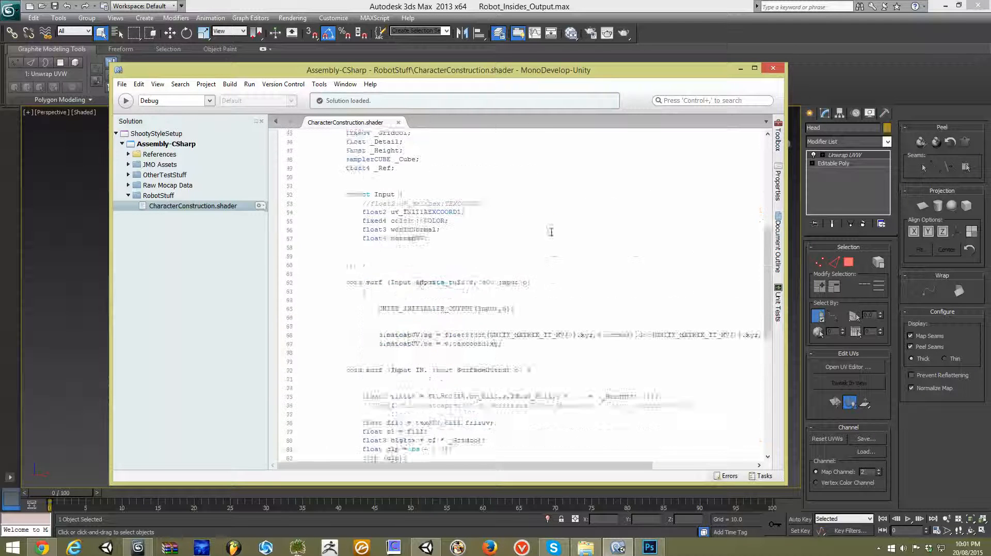
left_click(775, 69)
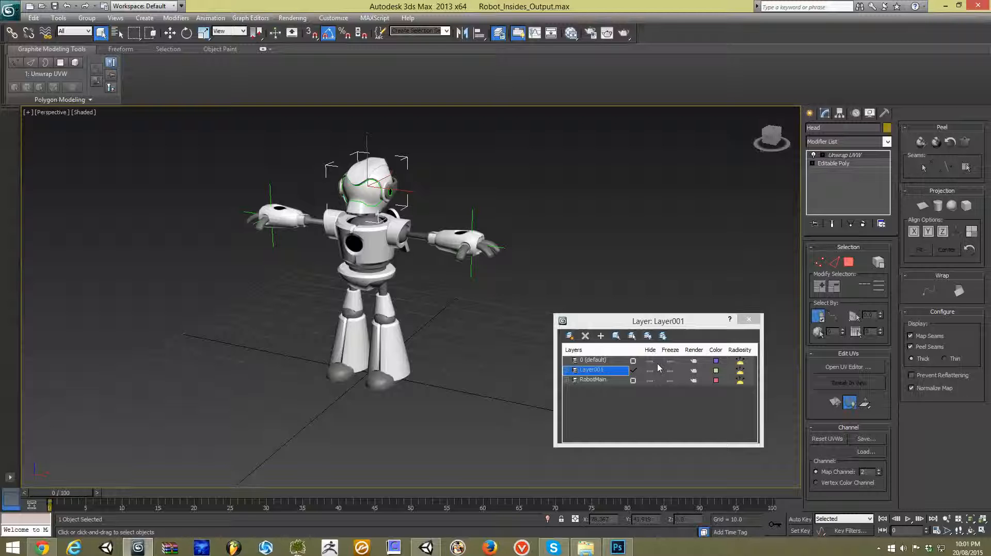
left_click(431, 546)
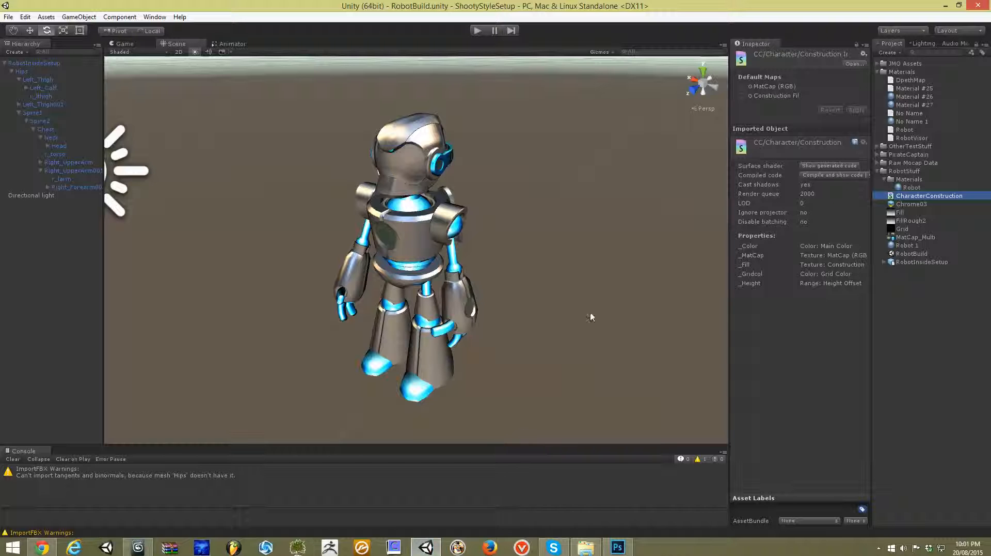
Step: Select the robot's torso and raise its material's Height Offset to strip away most of the outer shell
left_click(416, 236)
left_click_drag(804, 348, 828, 348)
left_click(614, 278)
right_click_drag(588, 316, 587, 290)
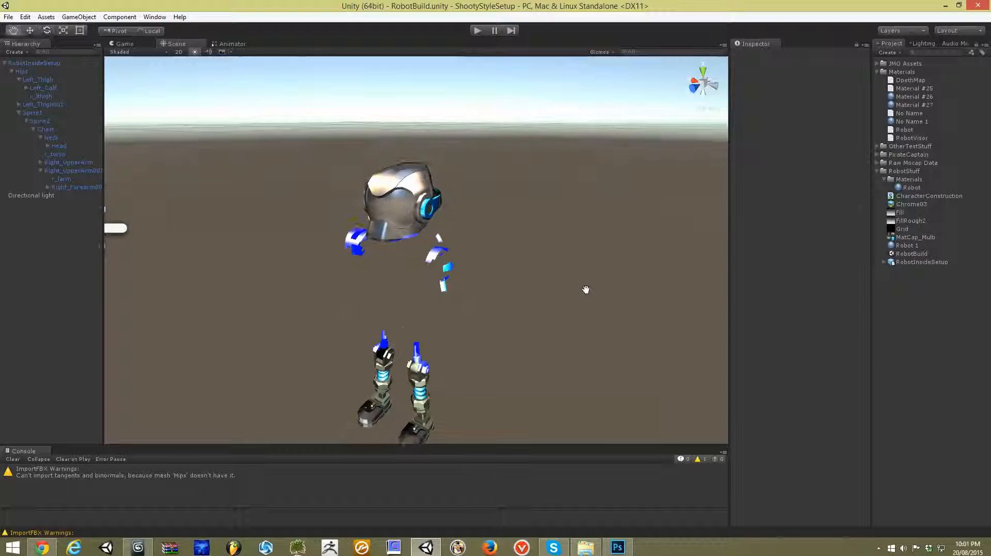
Step: Select the robot's head and lower the Robot material's Height Offset to 4.1
scroll(388, 207, "down", 5)
left_click(397, 209)
left_click(425, 216)
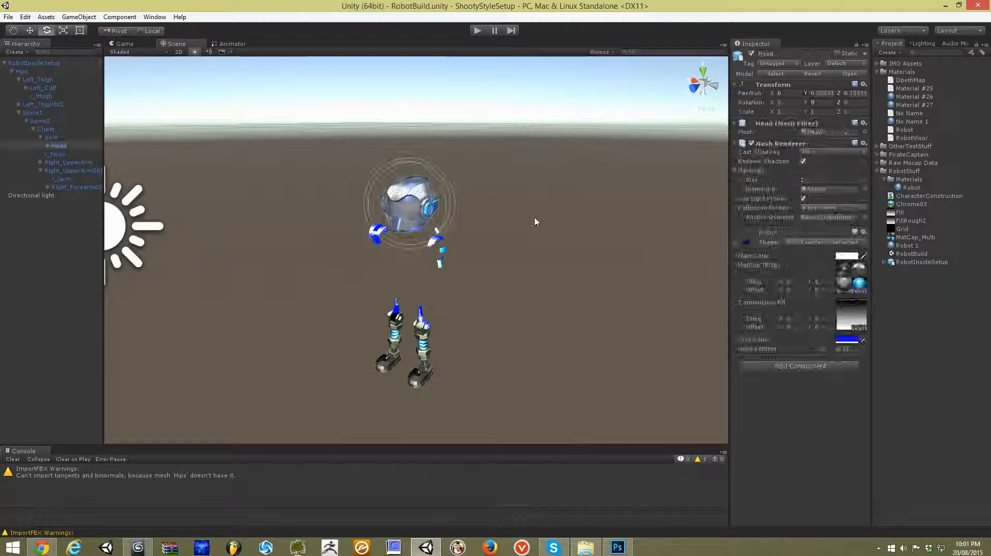
left_click(536, 220)
left_click(410, 206)
left_click_drag(826, 349, 803, 348)
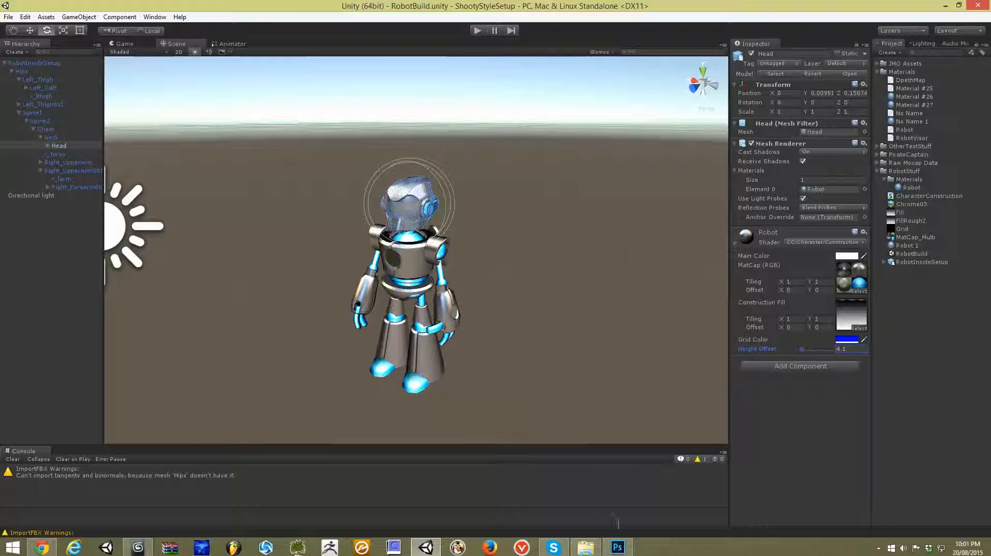
left_click(879, 550)
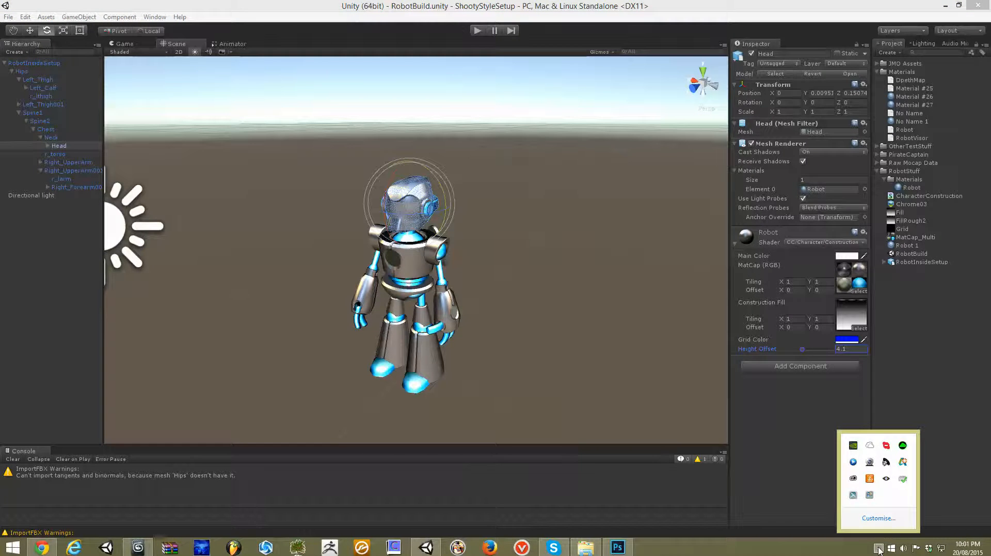